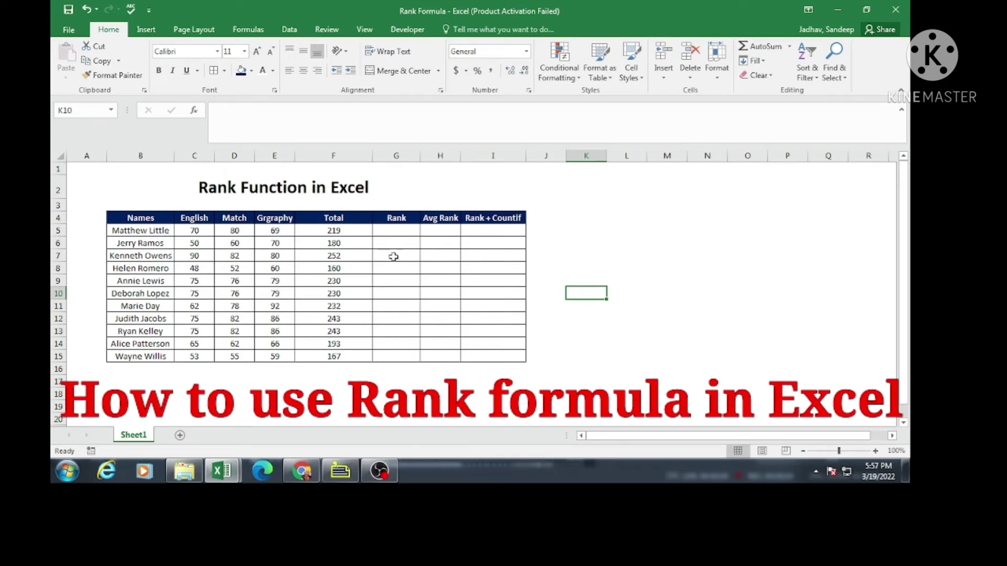
# Examine the student names, the subject marks and the SUM formulas in the Total column.
pyautogui.click(355, 231)
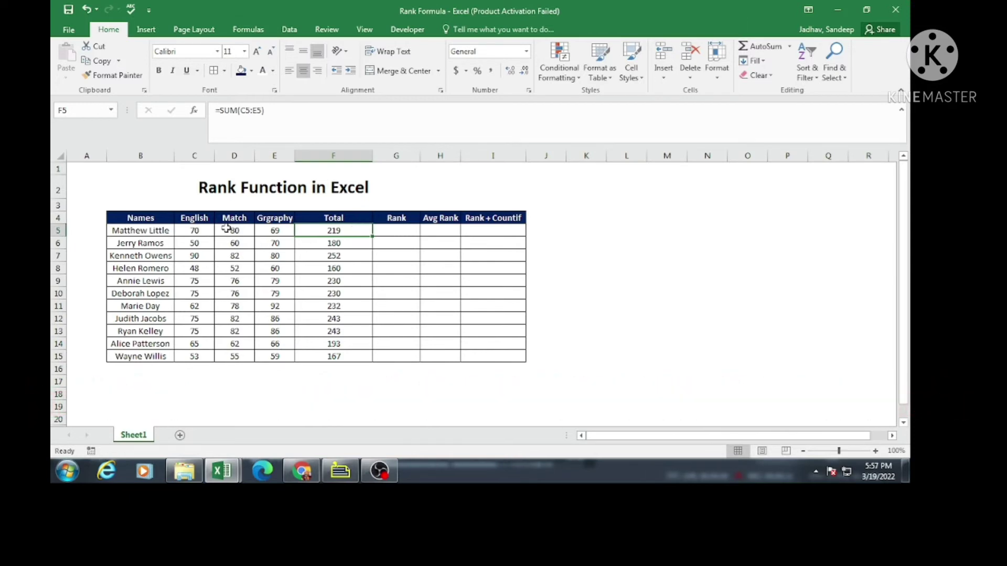
pyautogui.moveTo(155, 230); pyautogui.dragTo(152, 358)
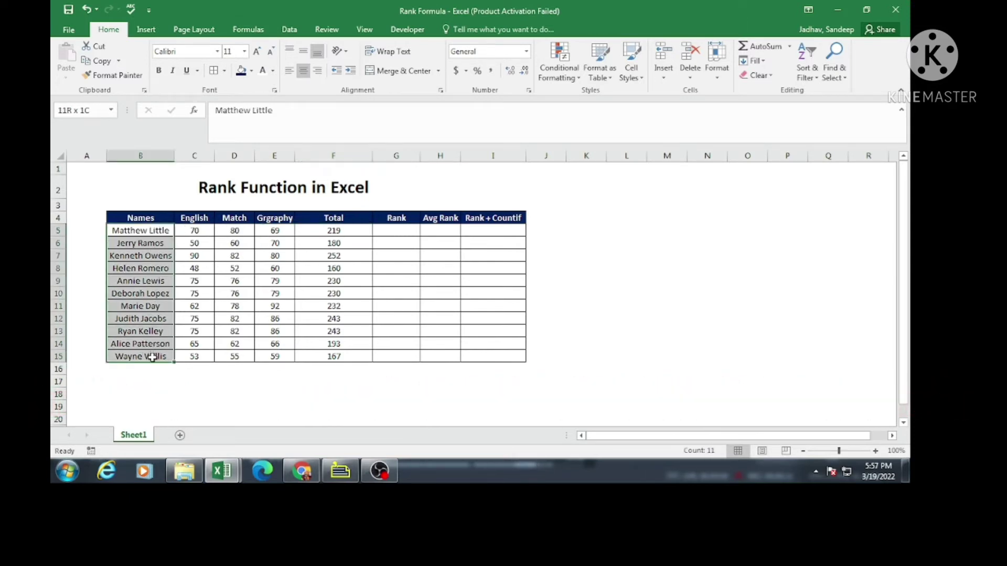
pyautogui.click(234, 217)
pyautogui.click(274, 231)
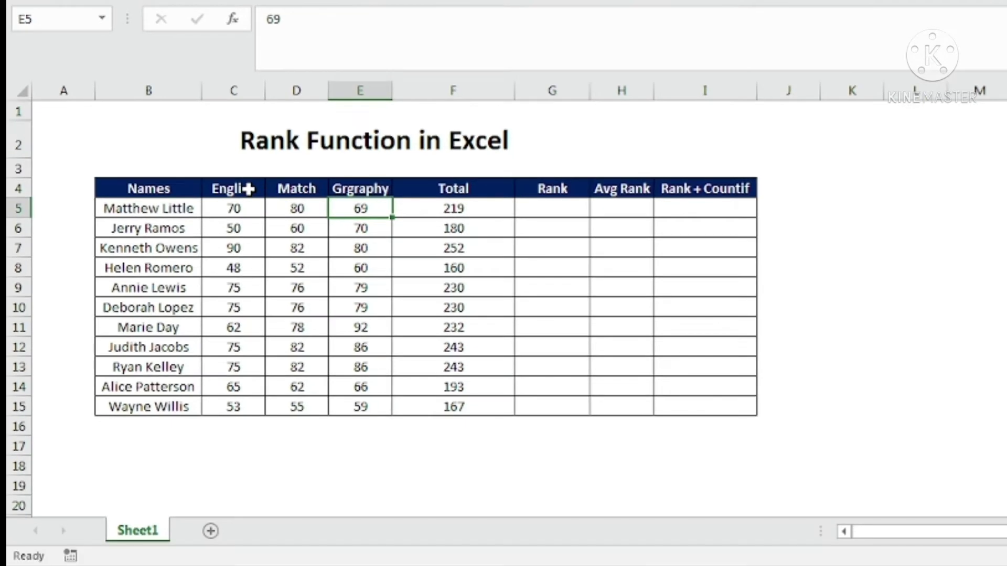
pyautogui.click(213, 210)
pyautogui.click(266, 210)
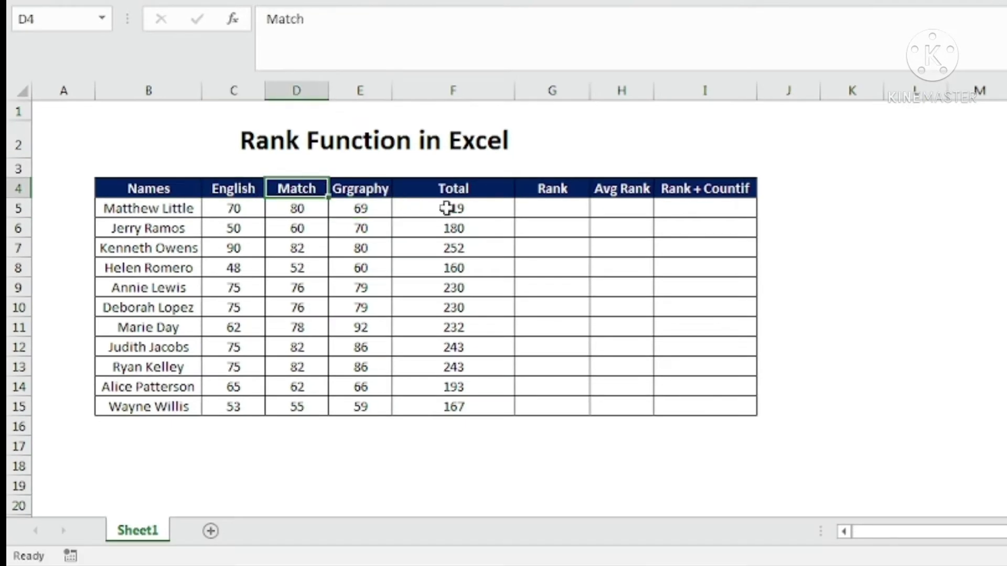
pyautogui.click(446, 209)
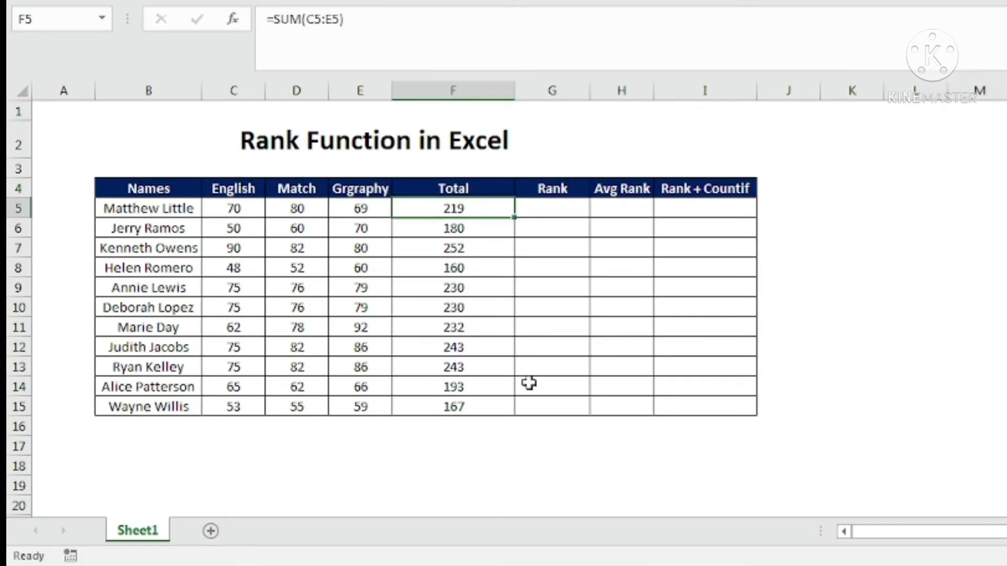
pyautogui.click(472, 229)
pyautogui.click(476, 289)
pyautogui.click(464, 347)
pyautogui.click(458, 407)
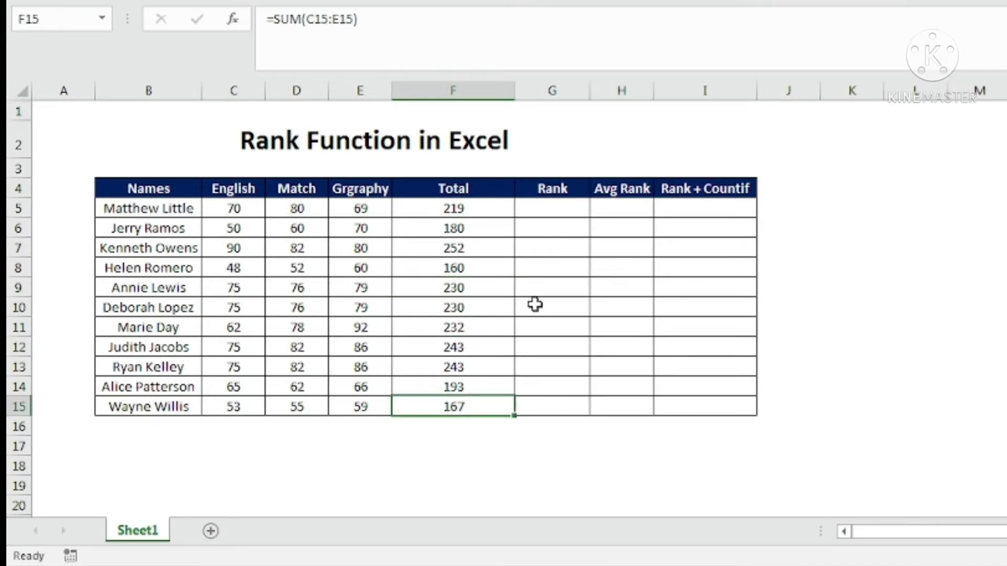
pyautogui.click(540, 213)
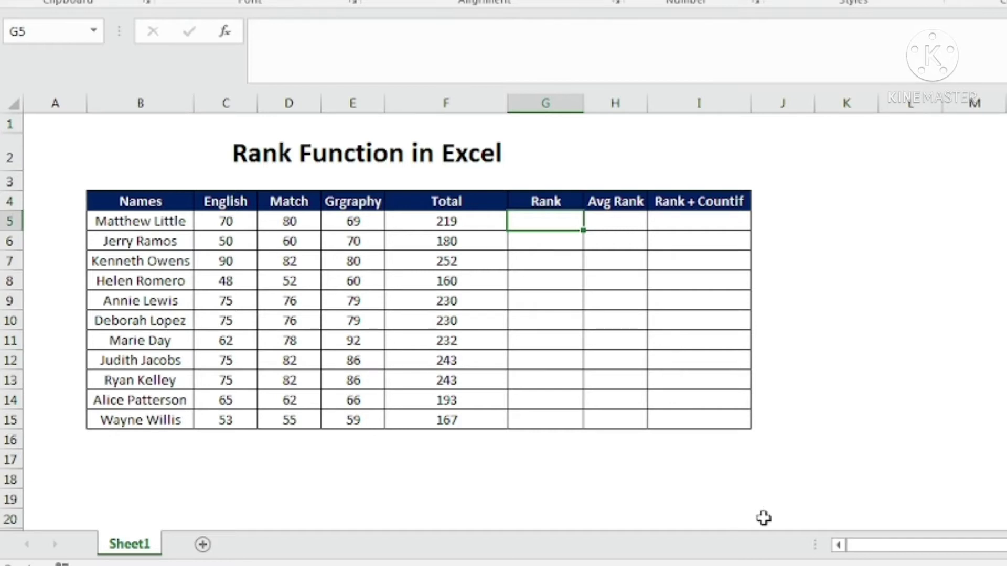
# Review the totals in F5:F15 as the values for ranking, alongside the empty Rank column.
pyautogui.moveTo(465, 220); pyautogui.dragTo(484, 409)
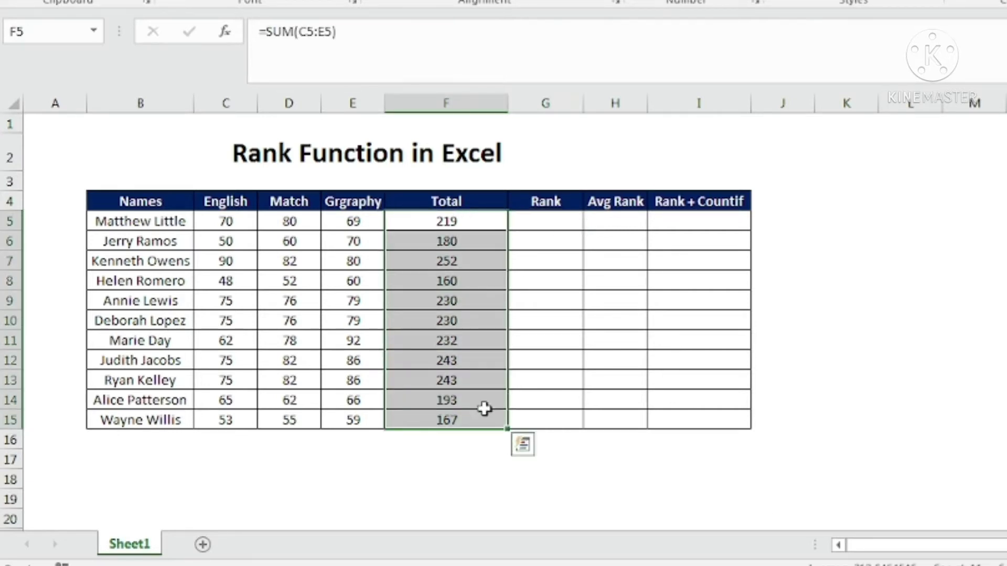
pyautogui.click(559, 220)
pyautogui.click(480, 222)
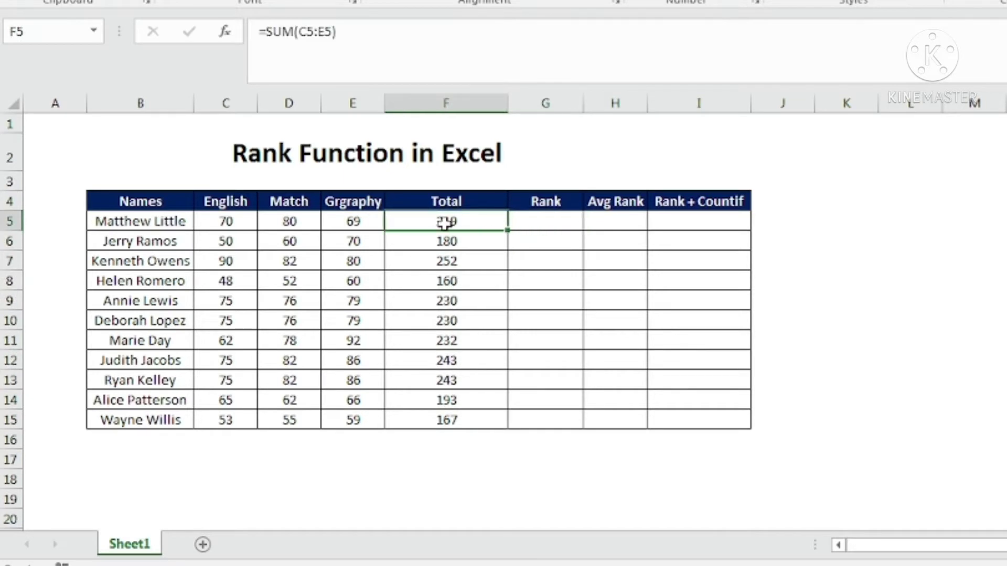
pyautogui.click(467, 242)
pyautogui.click(540, 243)
pyautogui.click(463, 272)
pyautogui.click(449, 341)
pyautogui.moveTo(465, 221); pyautogui.dragTo(467, 422)
pyautogui.click(454, 242)
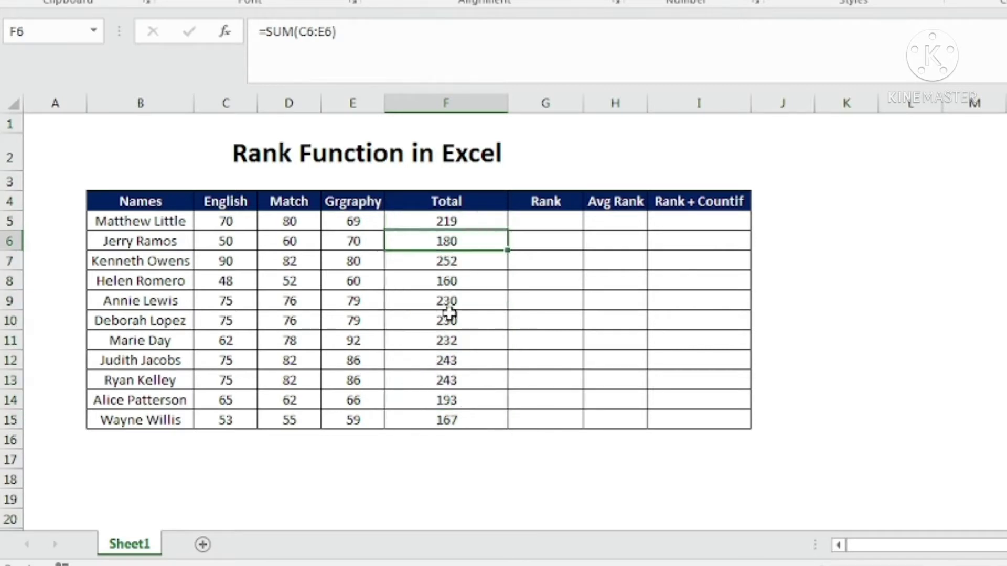
pyautogui.click(449, 314)
pyautogui.click(447, 381)
pyautogui.click(463, 222)
pyautogui.click(465, 301)
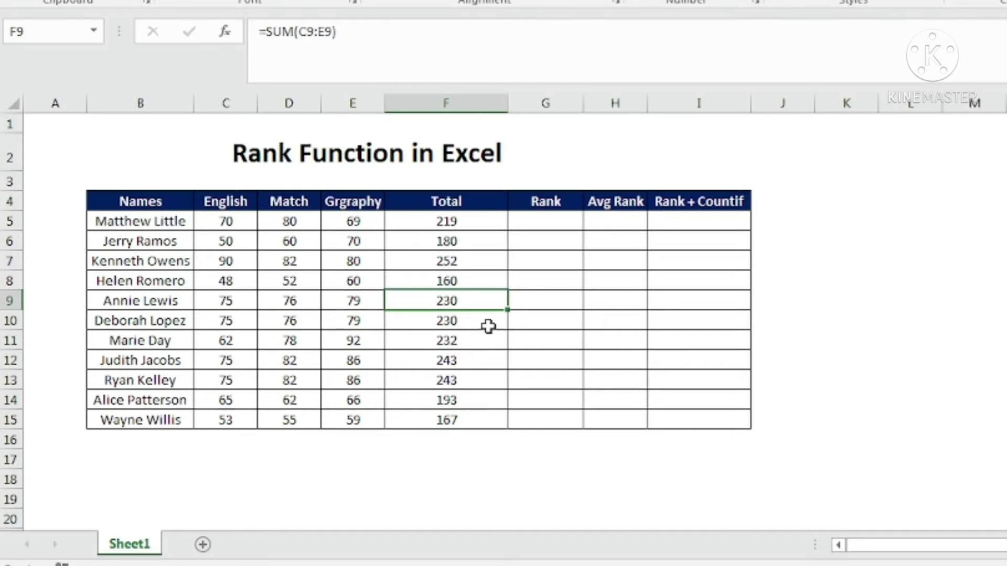
pyautogui.click(468, 221)
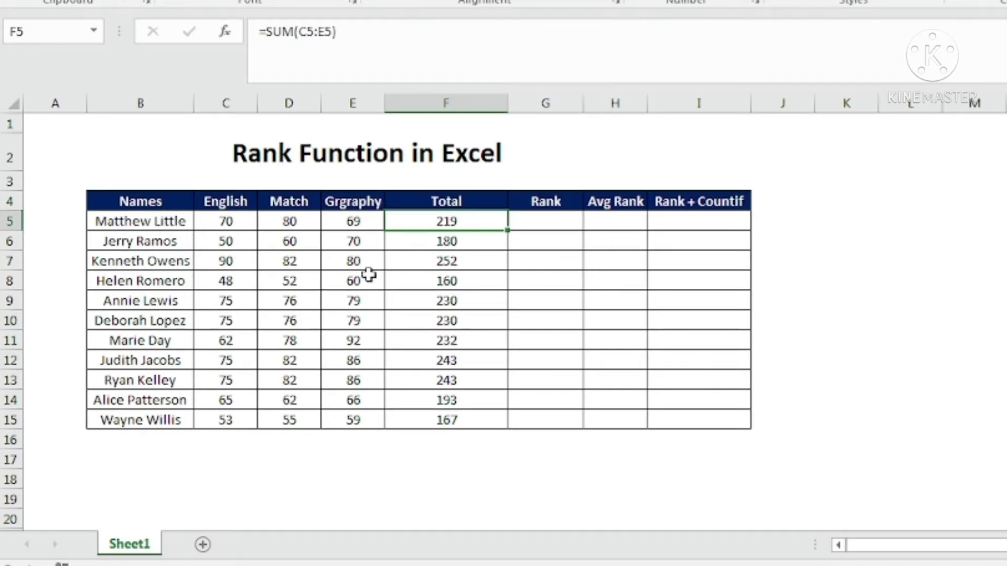
pyautogui.click(534, 216)
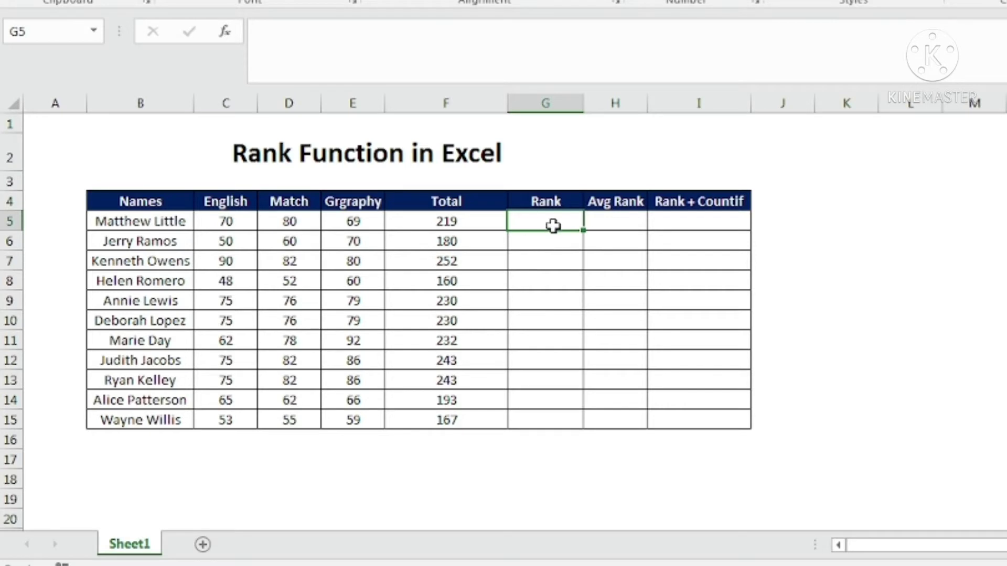
pyautogui.click(462, 226)
pyautogui.click(570, 229)
pyautogui.click(440, 277)
pyautogui.click(454, 344)
pyautogui.press('Down')
pyautogui.press('Down')
pyautogui.press('Down')
pyautogui.press('Down')
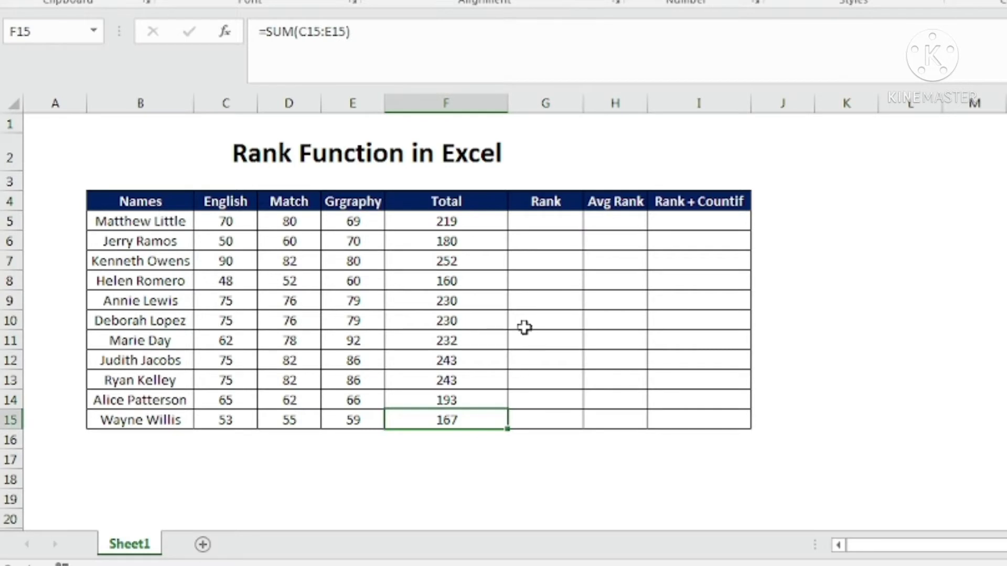
# Enter =RANK(F5,$F$5:$F$15) in G5 to rank the first student's total, locking the reference range and omitting the order argument.
pyautogui.click(542, 224)
pyautogui.write('=rank')
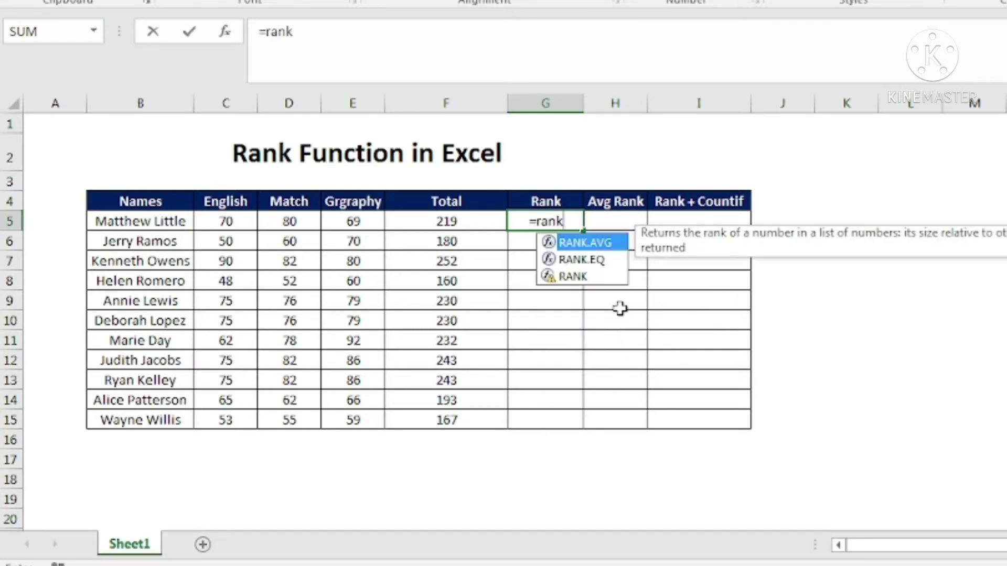
pyautogui.click(582, 280)
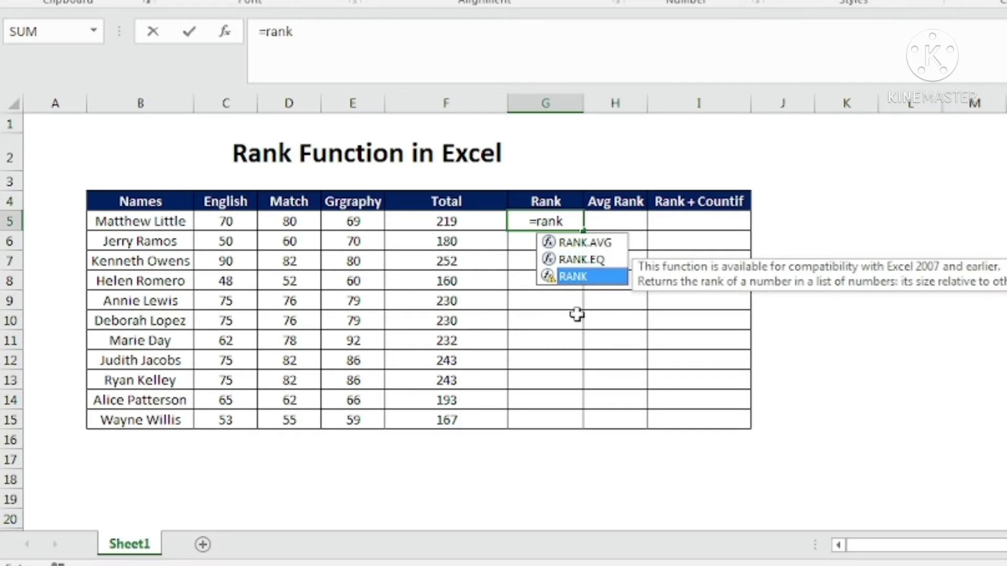
pyautogui.press('Tab')
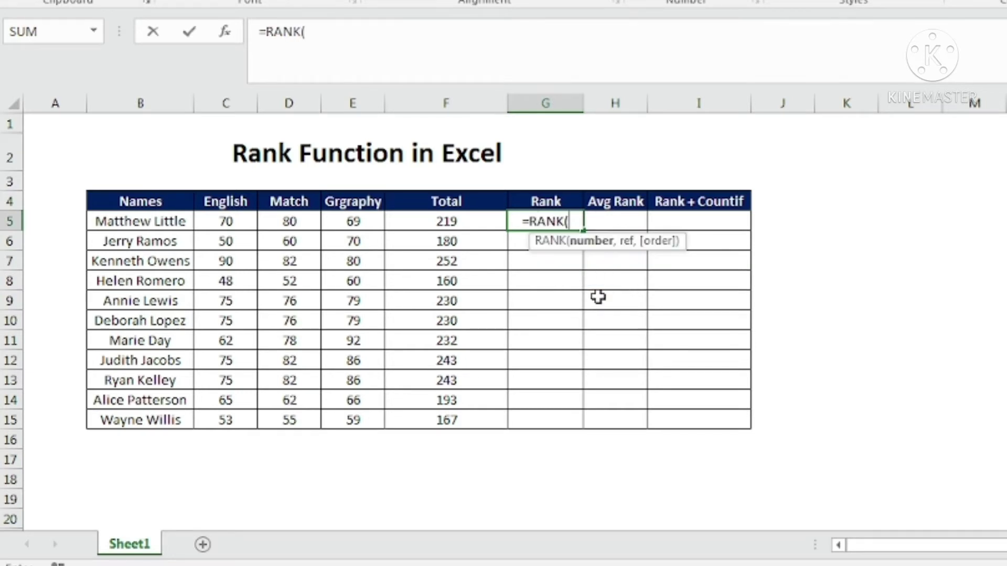
pyautogui.click(466, 223)
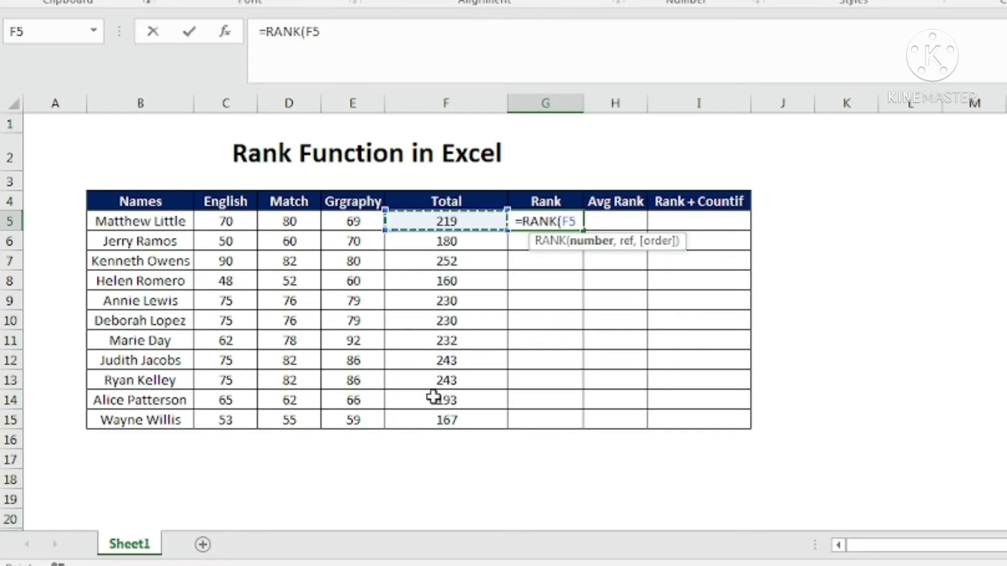
pyautogui.write(',')
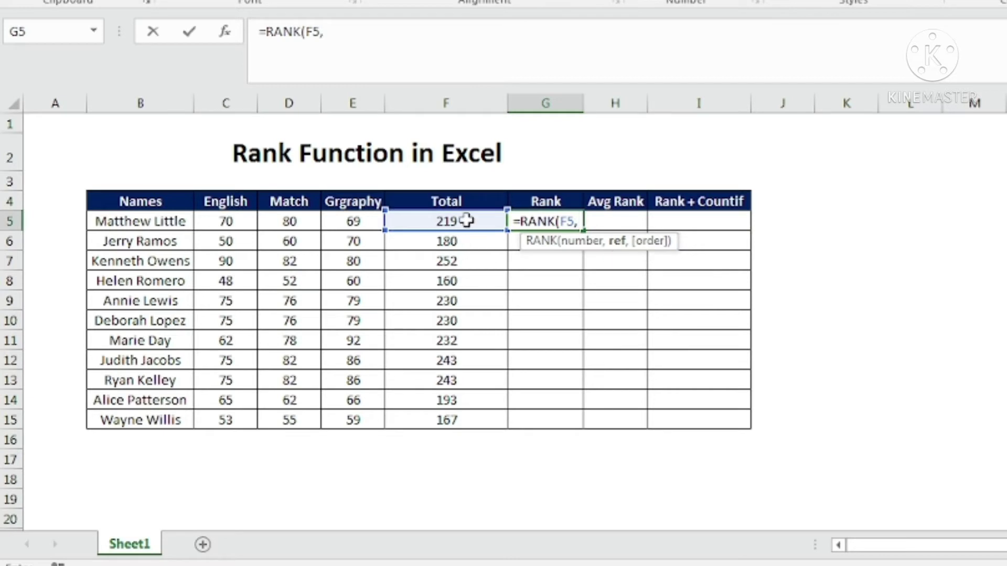
pyautogui.moveTo(466, 221); pyautogui.dragTo(475, 388)
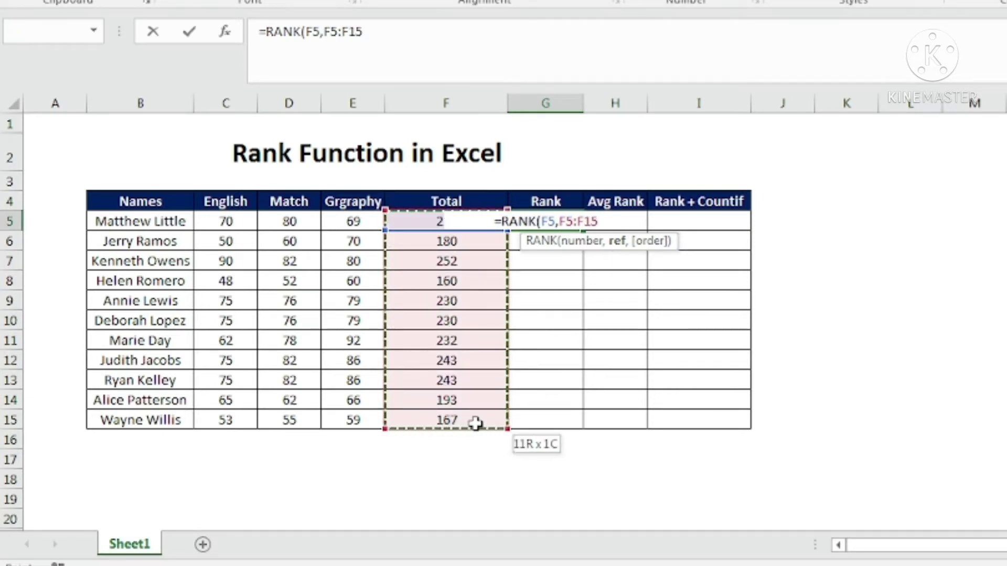
pyautogui.moveTo(475, 424); pyautogui.dragTo(476, 424)
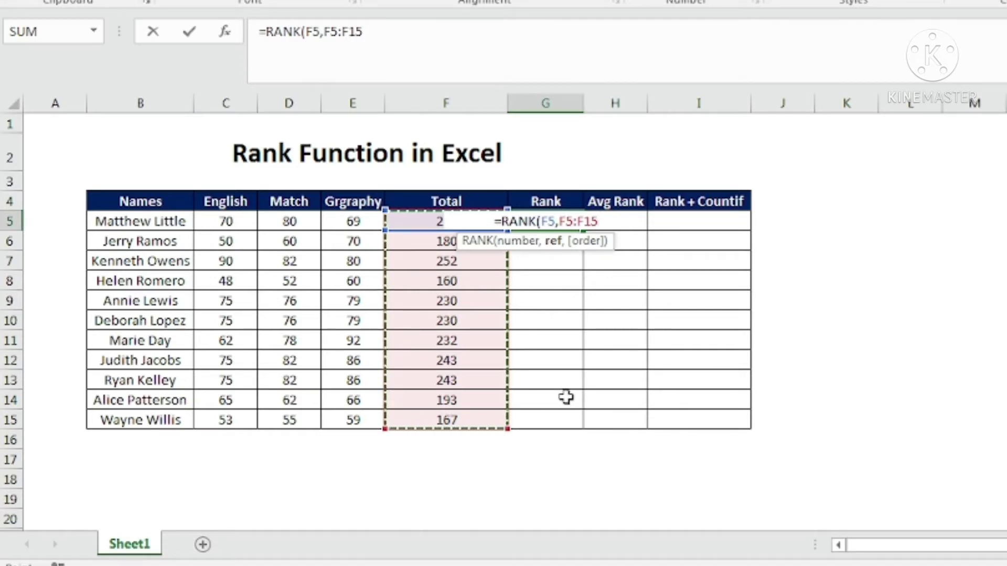
pyautogui.press('F4')
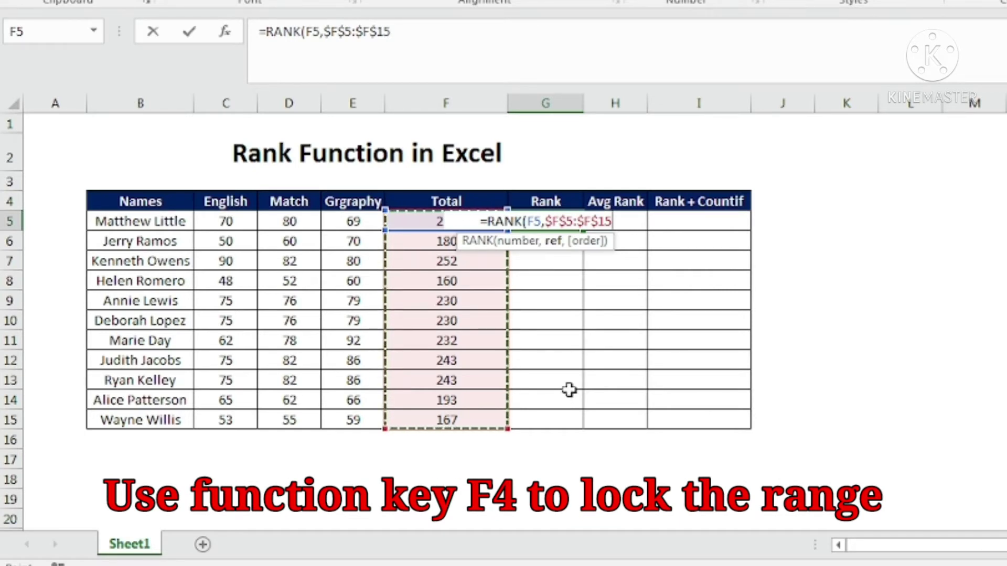
pyautogui.write(',')
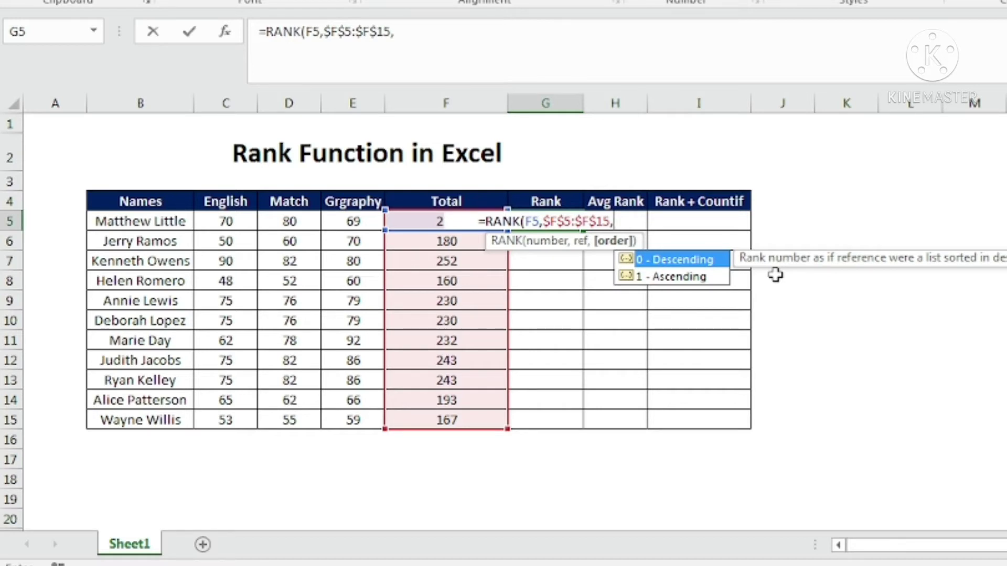
pyautogui.press('BackSpace')
pyautogui.write(')')
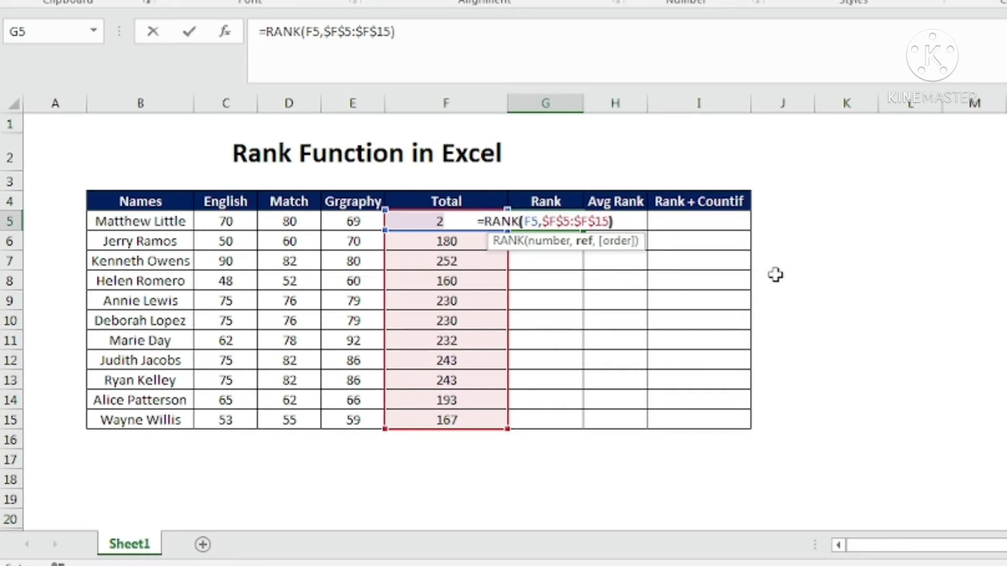
pyautogui.press('Return')
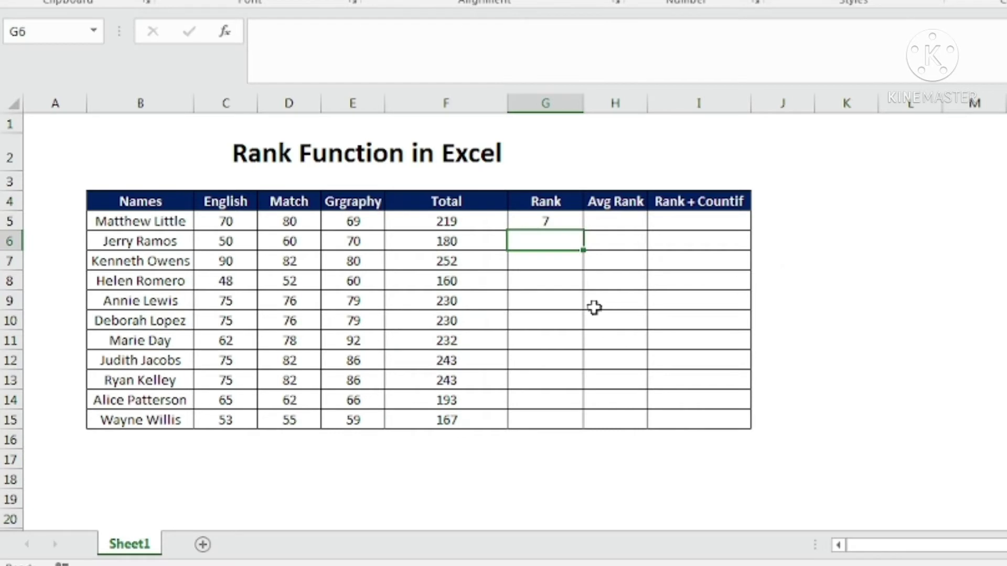
# Fill the RANK formula from G5 down through G15.
pyautogui.click(545, 221)
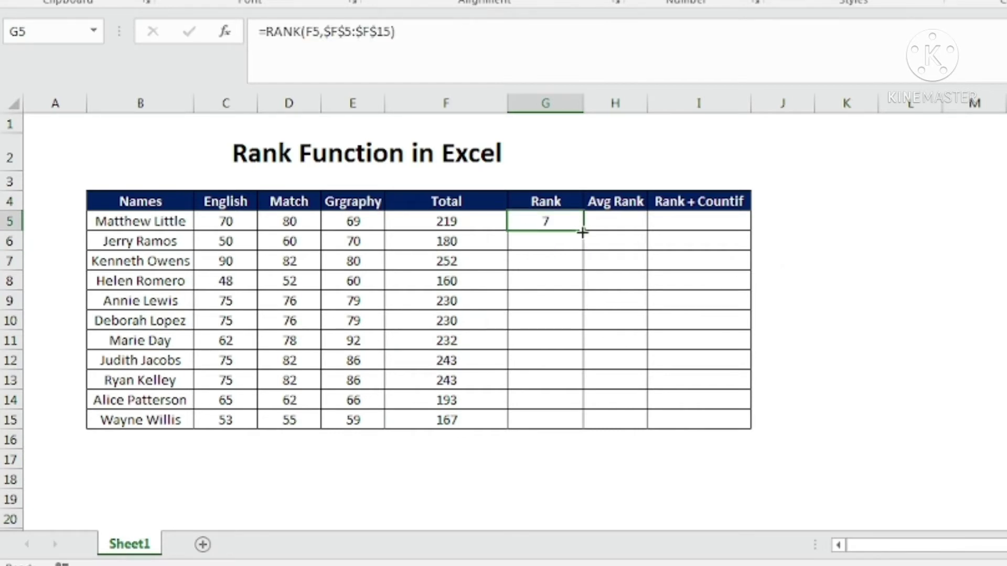
pyautogui.doubleClick(582, 233)
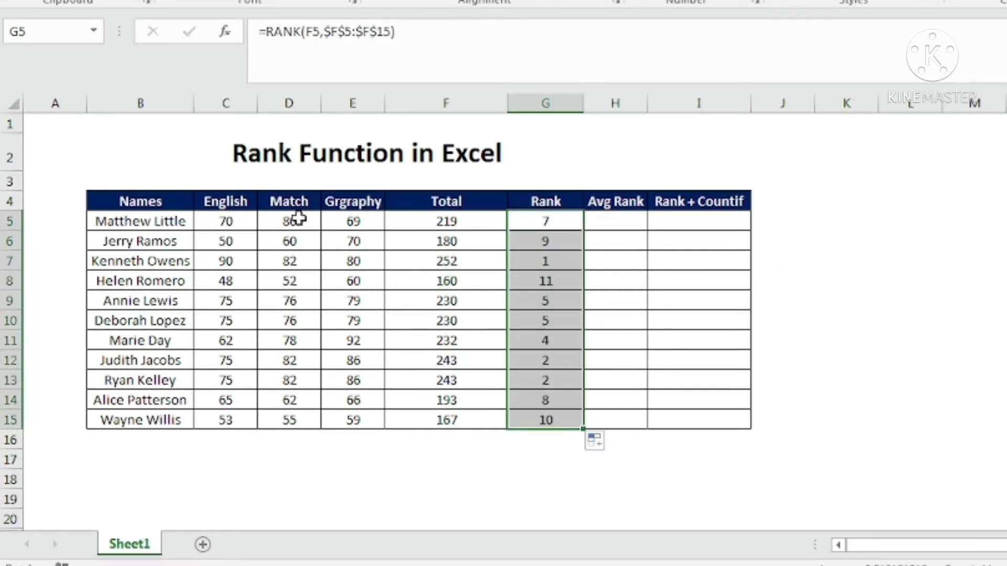
# Compare the students' totals in column F with their ranks in column G, checking rows 5, 7 and 12.
pyautogui.click(132, 225)
pyautogui.click(488, 224)
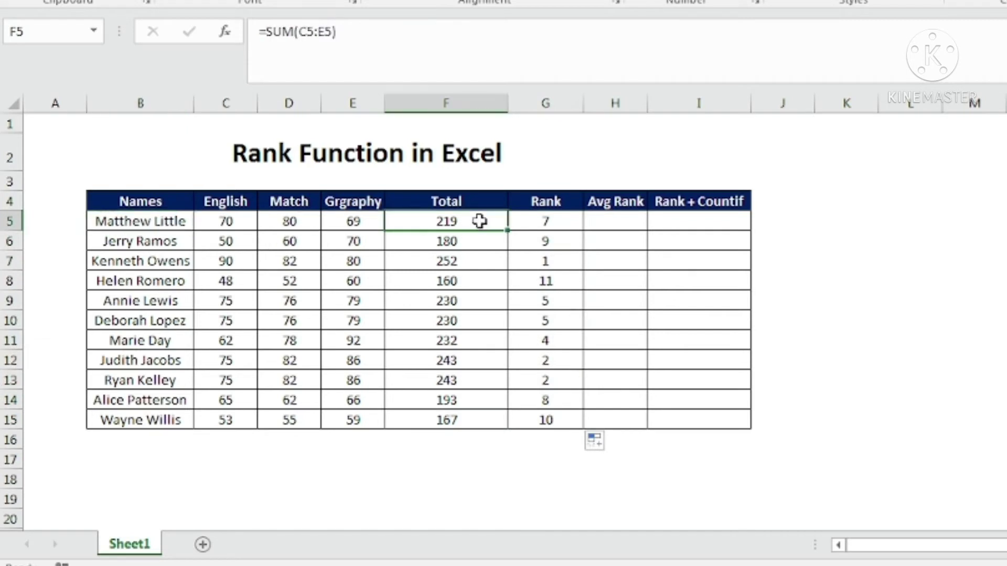
pyautogui.click(174, 220)
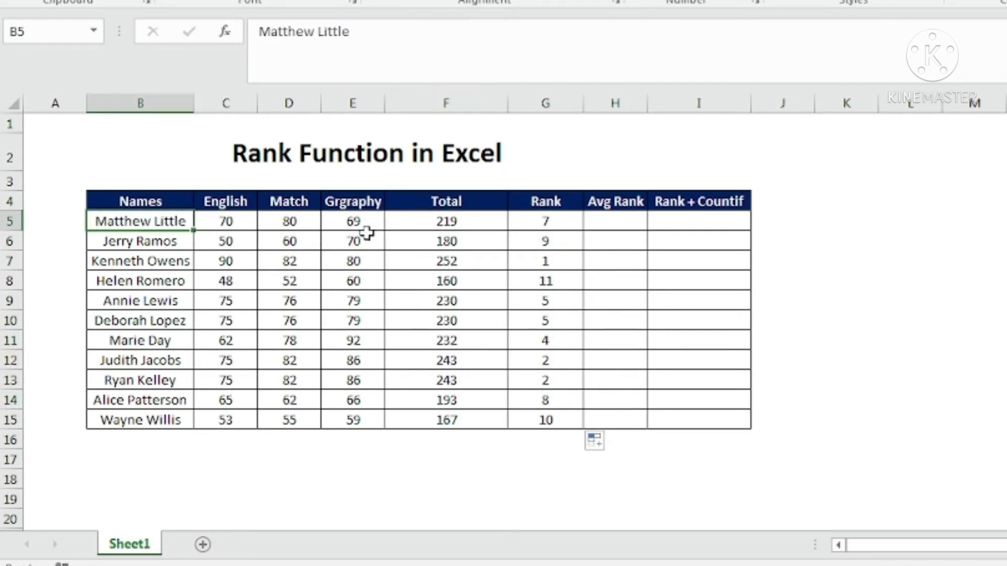
pyautogui.click(548, 219)
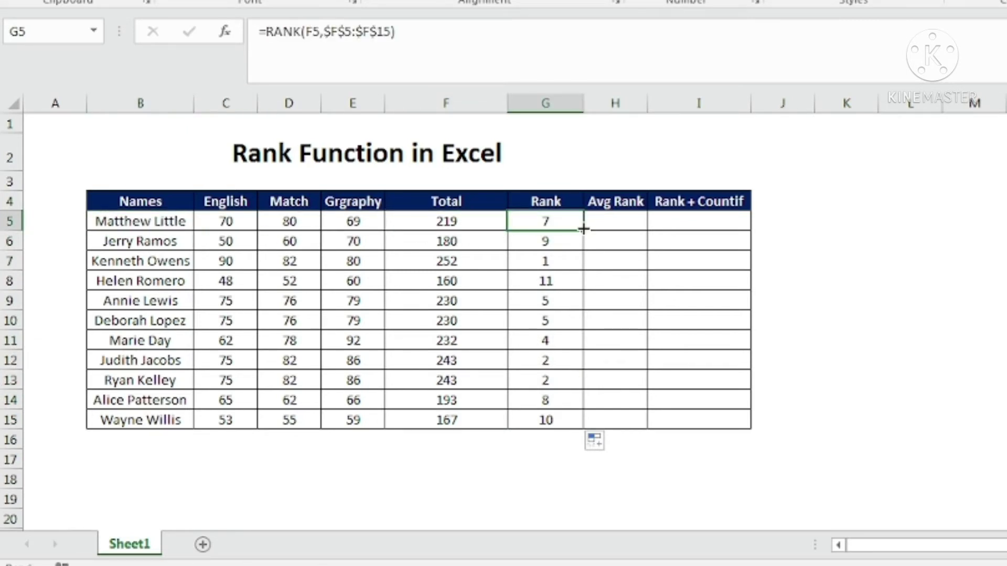
pyautogui.doubleClick(582, 230)
pyautogui.click(560, 223)
pyautogui.click(562, 321)
pyautogui.click(548, 437)
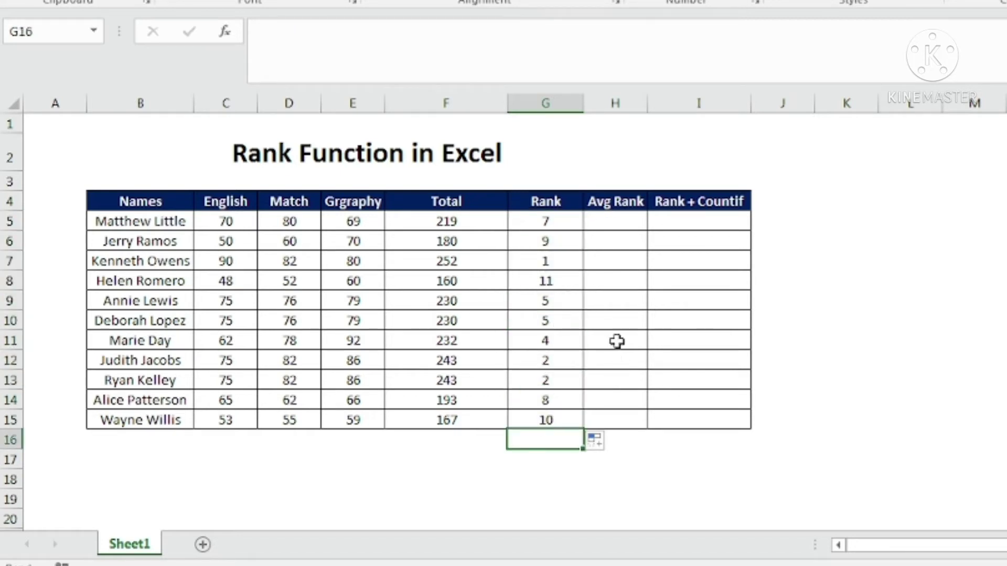
pyautogui.click(552, 261)
pyautogui.hotkey('shift', 'space')
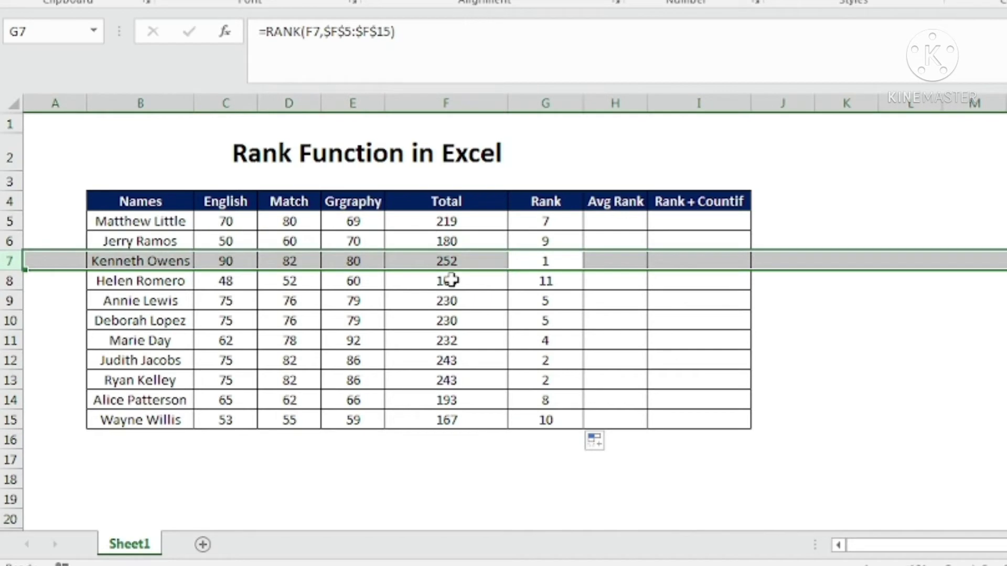
pyautogui.click(148, 264)
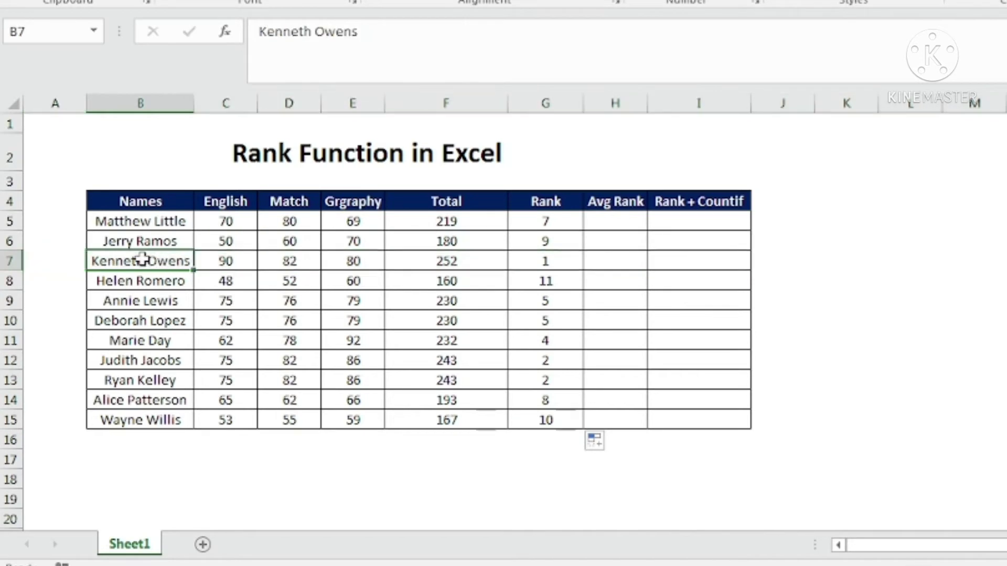
pyautogui.click(476, 262)
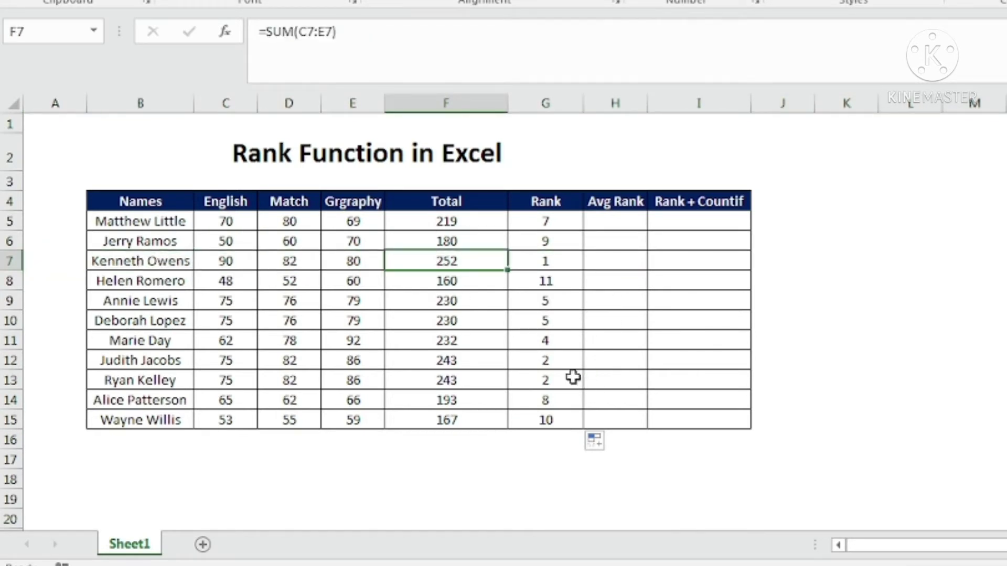
pyautogui.click(555, 363)
pyautogui.click(465, 361)
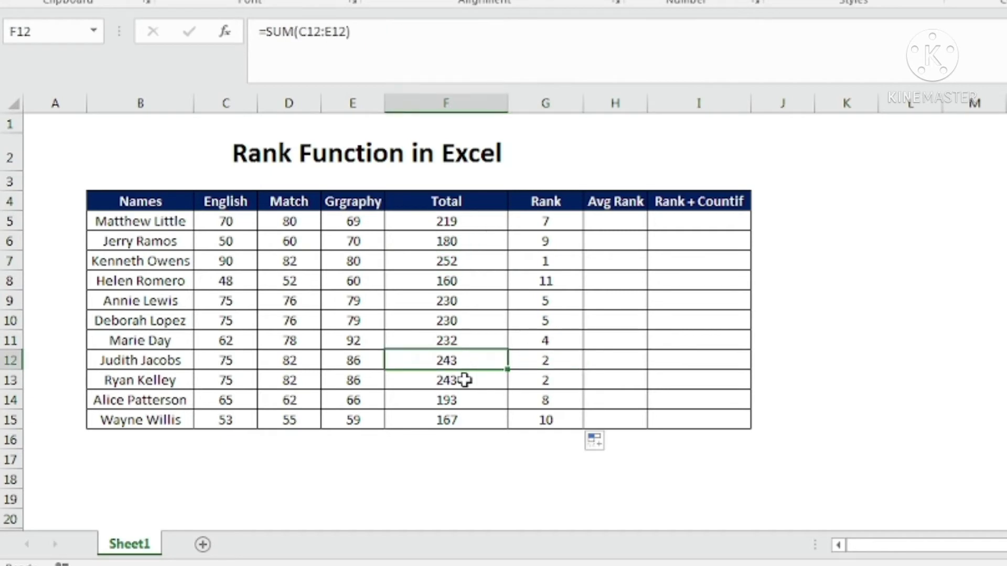
# Compare the tied totals in F12:F13 with their ranks in G12:G13, also checking the student names and the rank in G8.
pyautogui.click(465, 380)
pyautogui.click(483, 362)
pyautogui.click(483, 375)
pyautogui.click(560, 380)
pyautogui.click(563, 361)
pyautogui.click(561, 374)
pyautogui.click(561, 365)
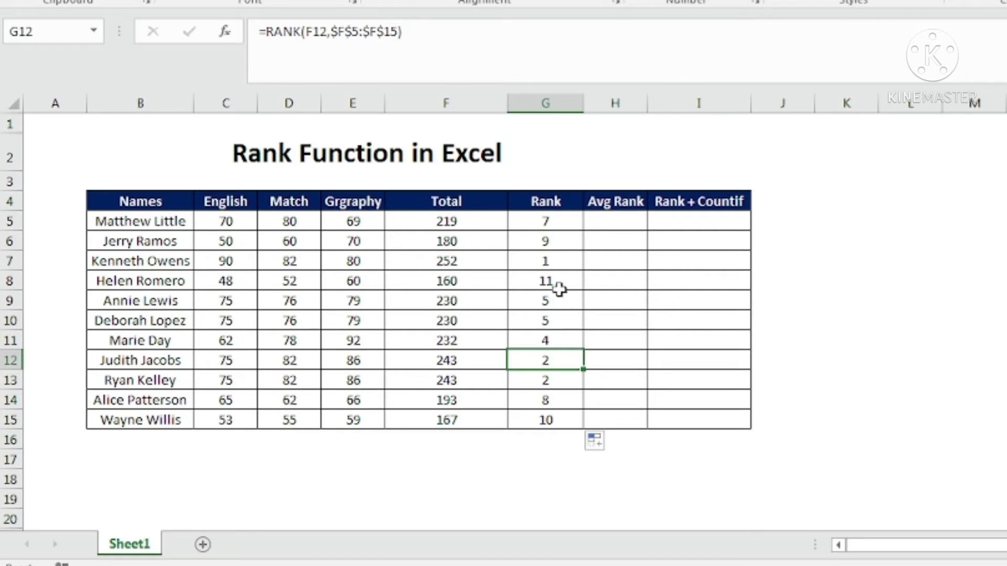
pyautogui.moveTo(186, 223); pyautogui.dragTo(180, 420)
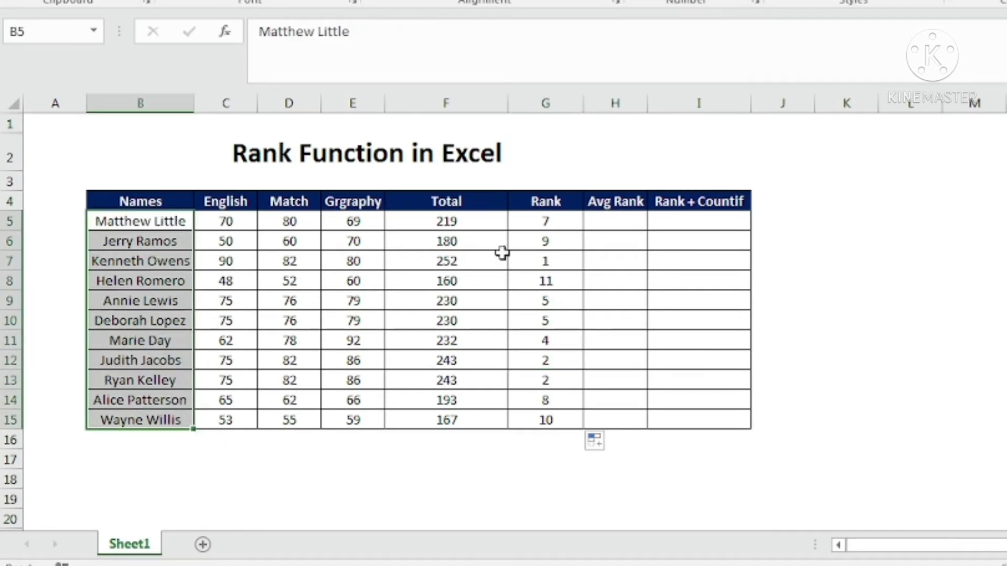
pyautogui.click(548, 283)
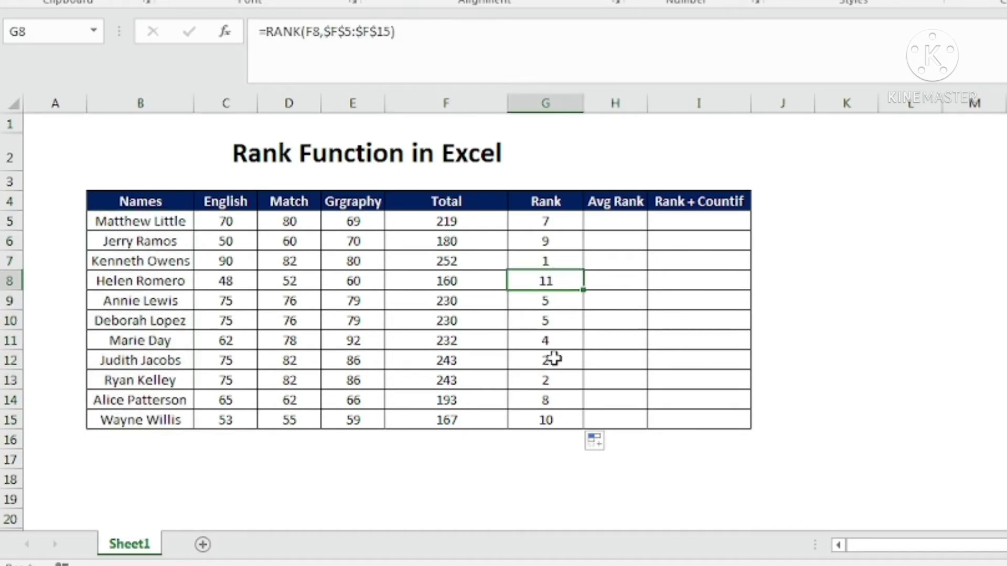
pyautogui.moveTo(558, 362); pyautogui.dragTo(559, 379)
pyautogui.moveTo(450, 361); pyautogui.dragTo(451, 378)
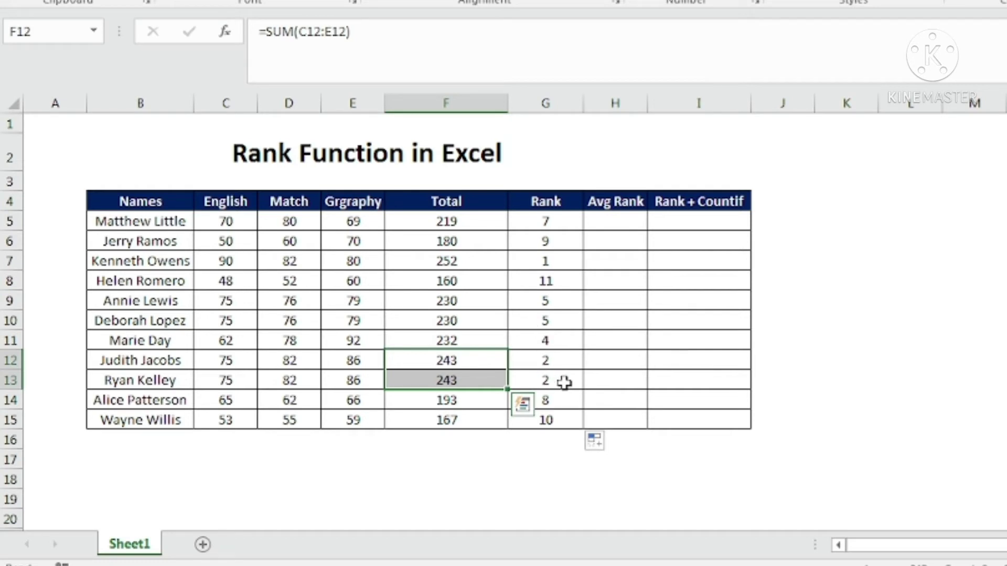
pyautogui.moveTo(556, 365); pyautogui.dragTo(559, 381)
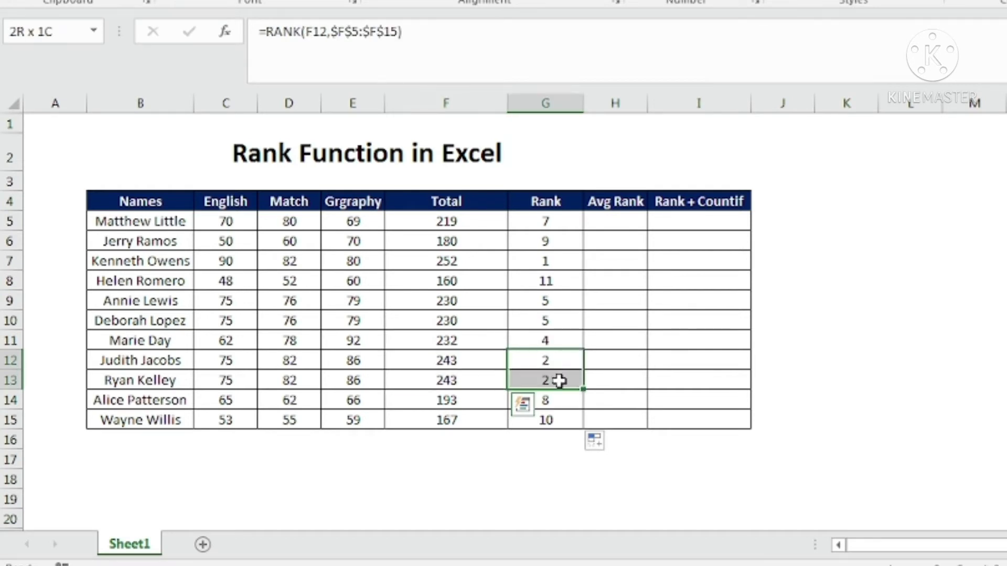
pyautogui.moveTo(479, 360); pyautogui.dragTo(476, 376)
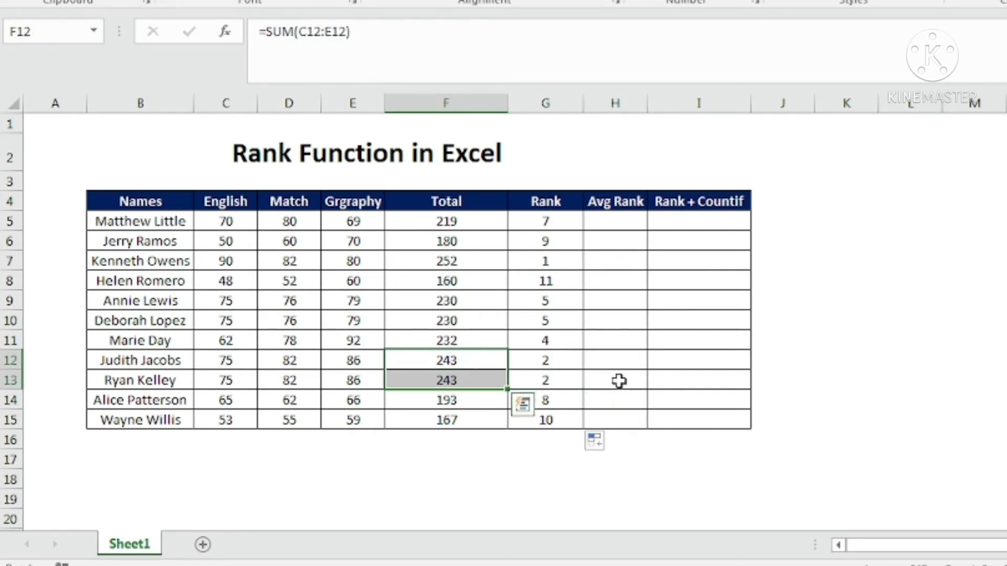
# Enter =RANK.AVG(F5,$F$5:$F$15) in H5 without the order argument and fill it down through H15.
pyautogui.click(628, 218)
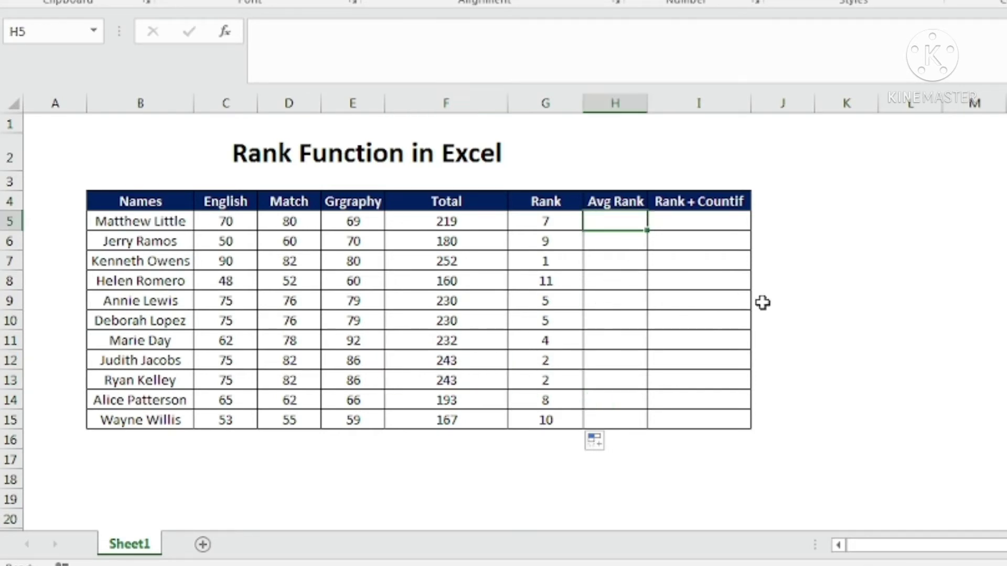
pyautogui.write('=')
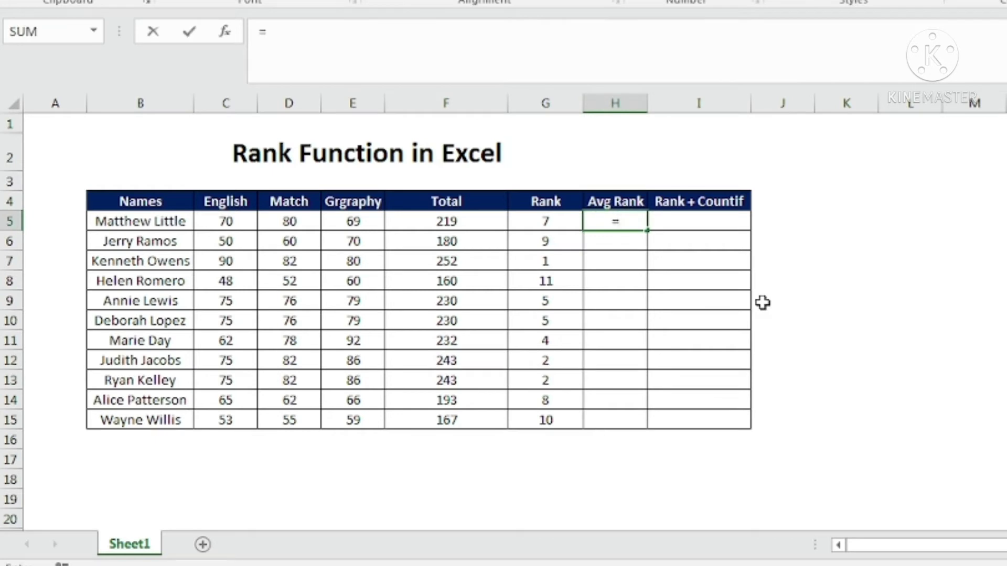
pyautogui.write('ra')
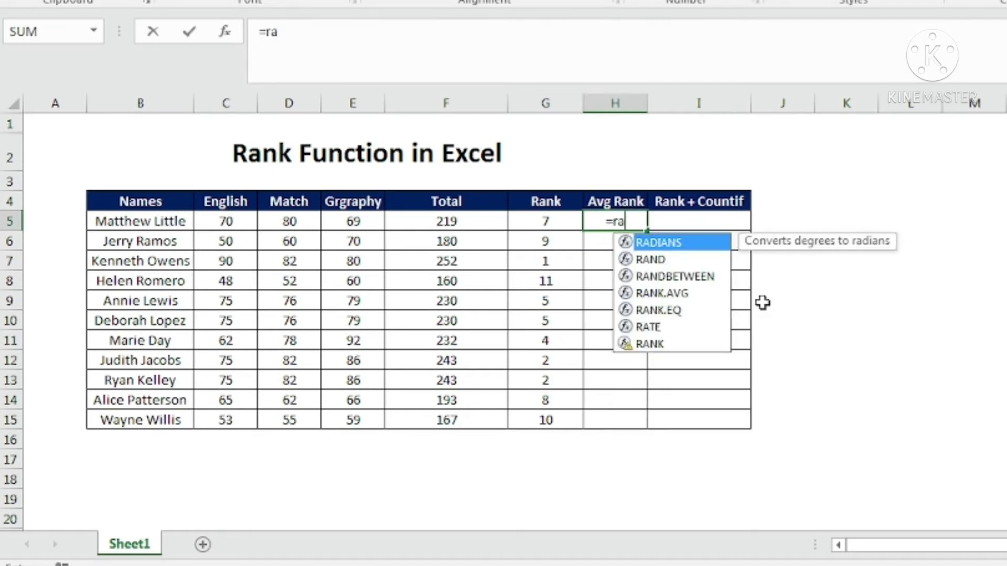
pyautogui.write('nk')
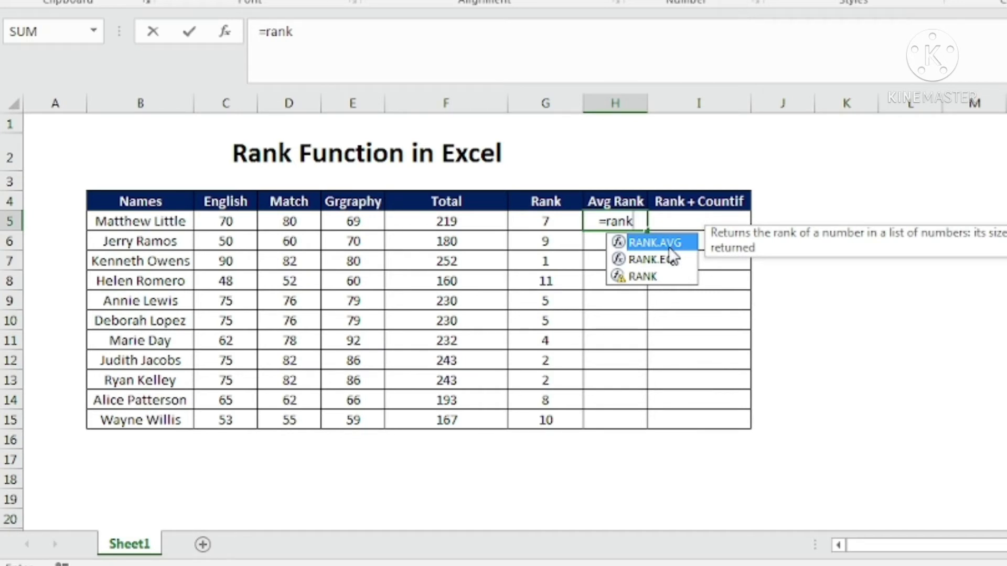
pyautogui.doubleClick(669, 247)
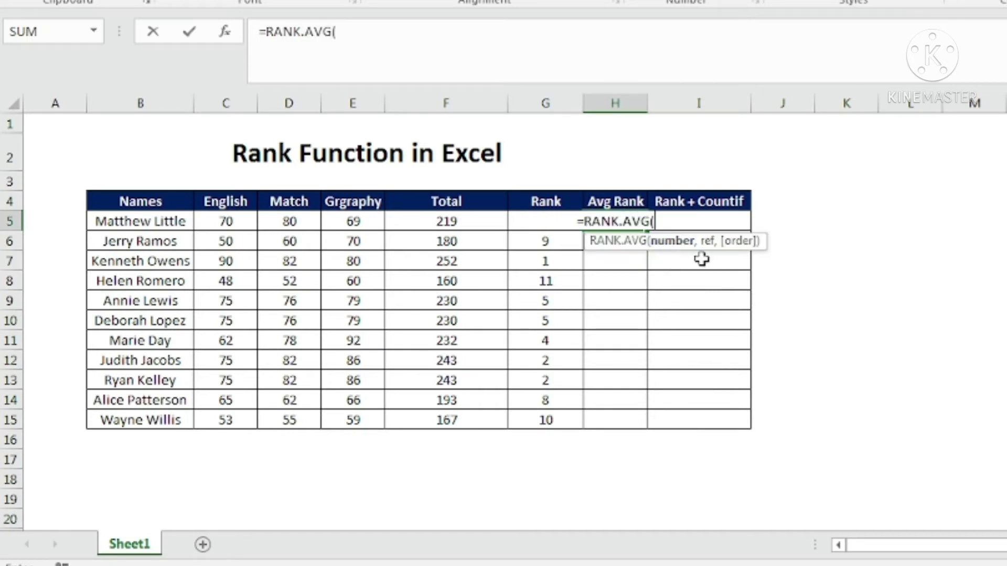
pyautogui.click(447, 221)
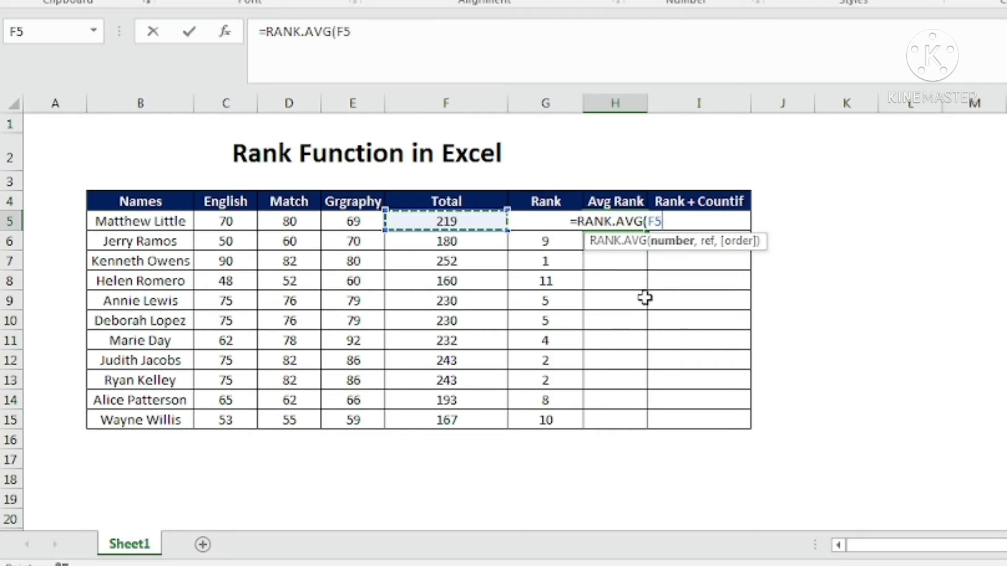
pyautogui.write(',')
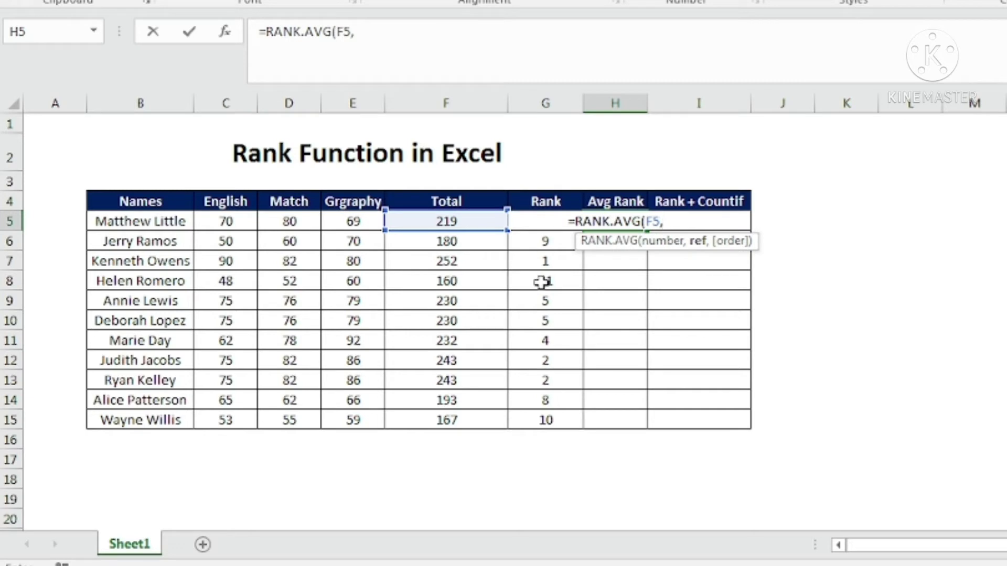
pyautogui.moveTo(456, 219); pyautogui.dragTo(442, 422)
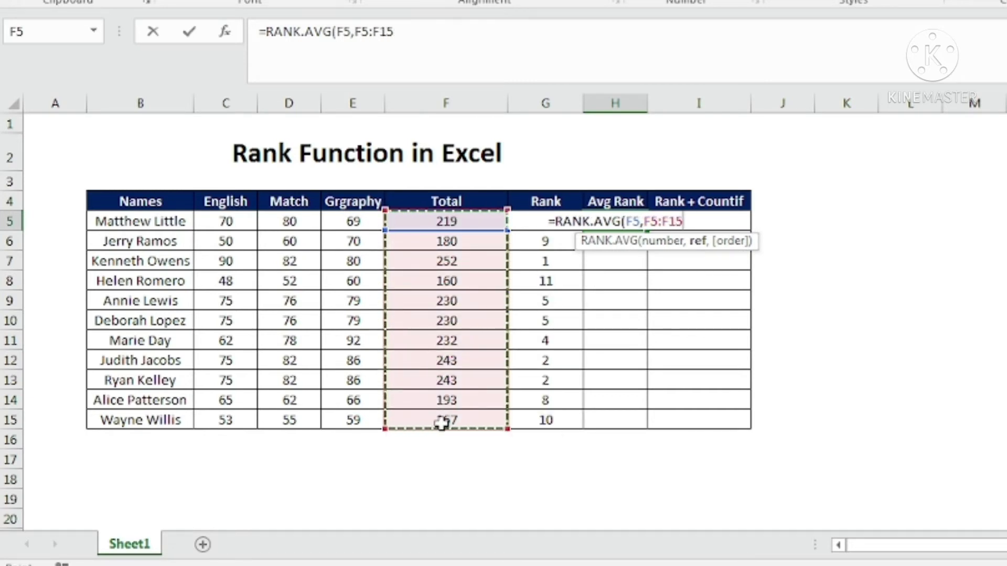
pyautogui.press('F4')
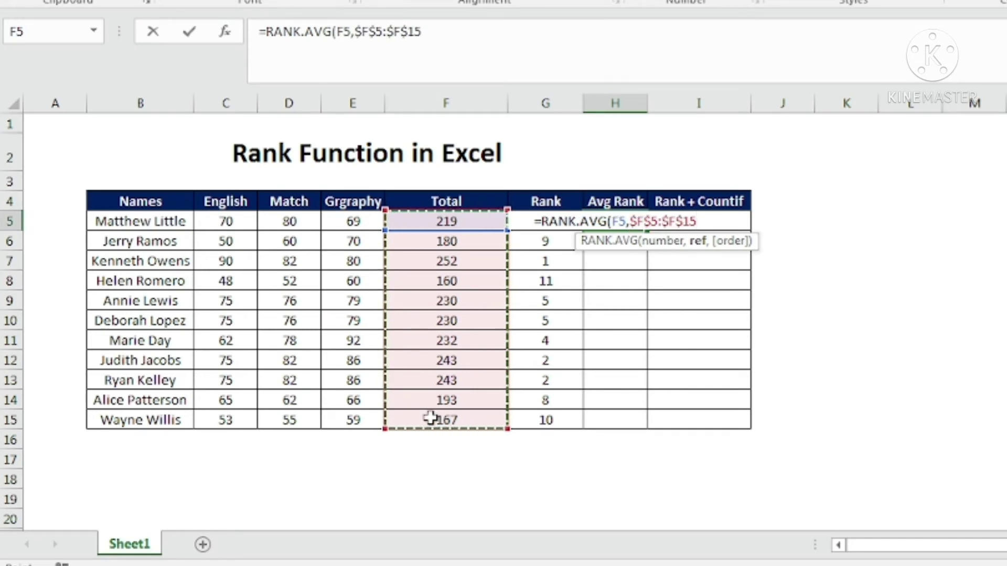
pyautogui.write(',')
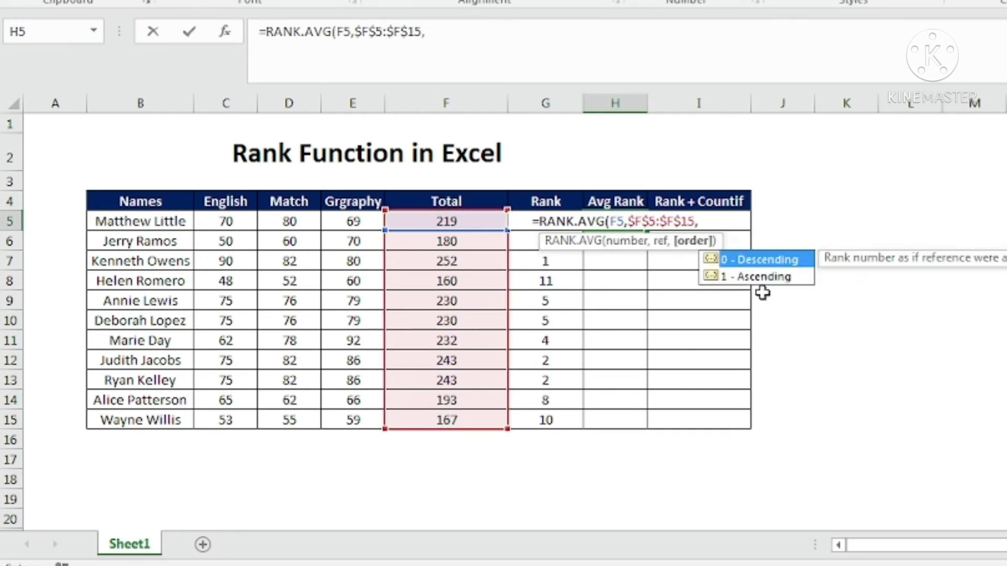
pyautogui.press('BackSpace')
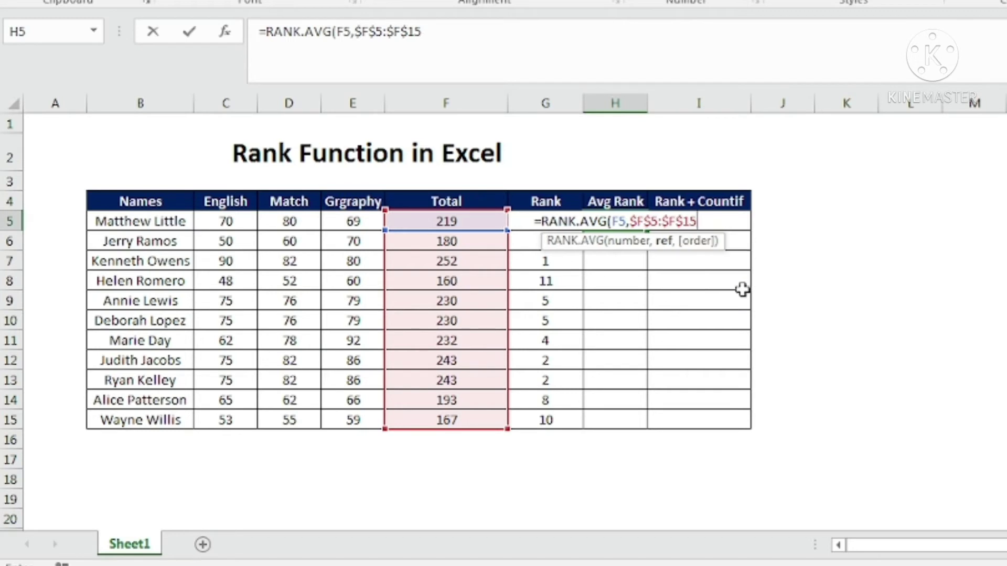
pyautogui.write(')')
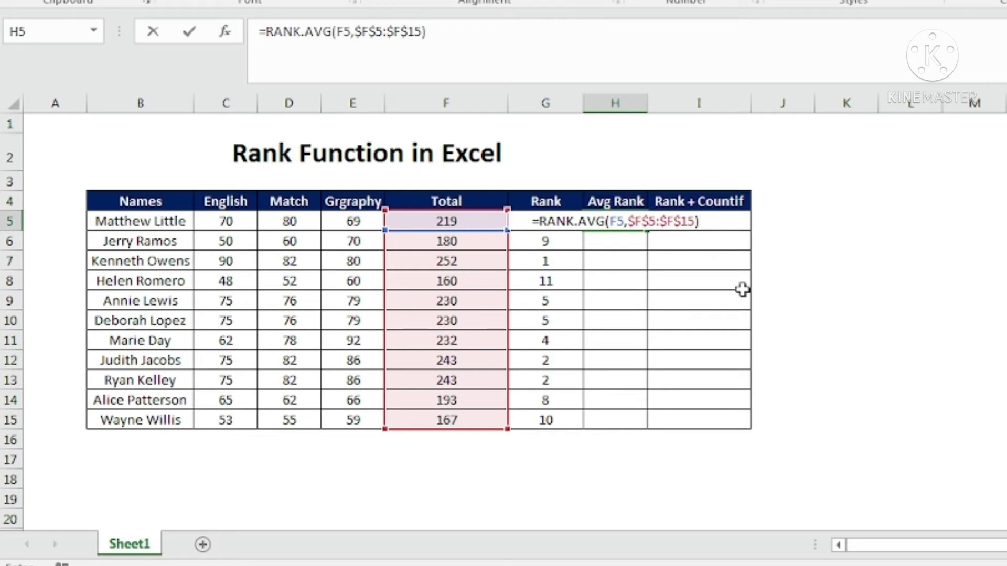
pyautogui.press('Return')
pyautogui.click(629, 219)
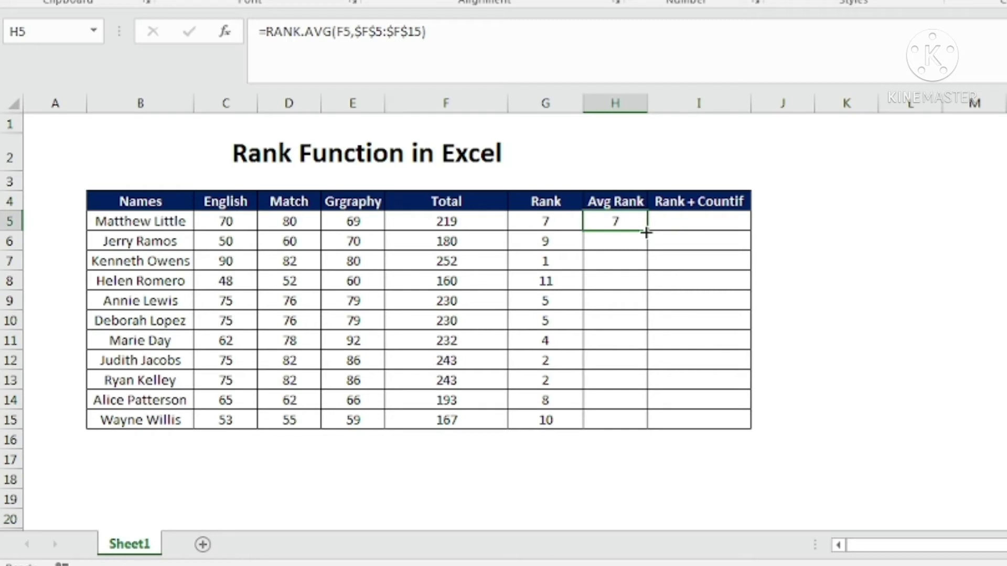
pyautogui.doubleClick(647, 232)
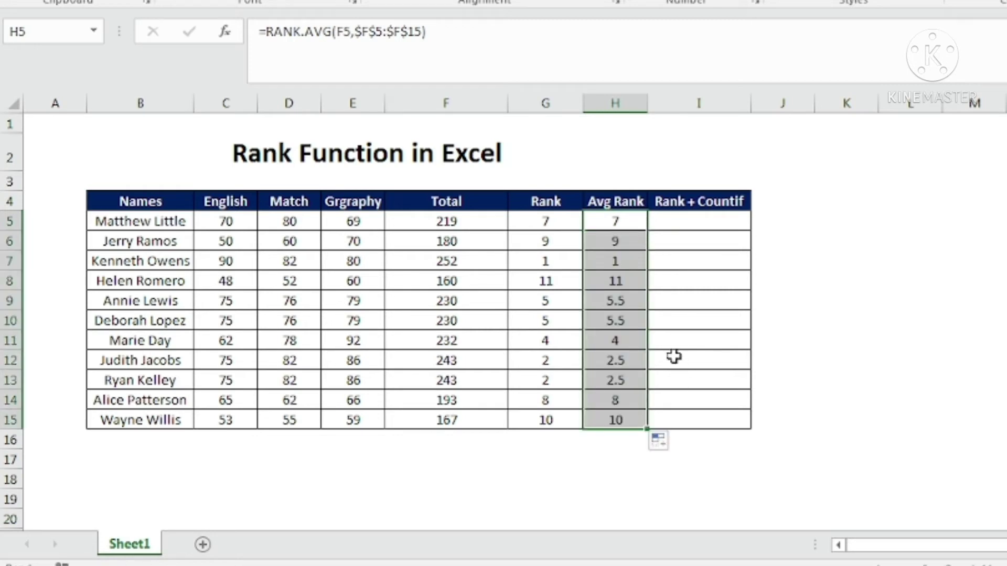
# Compare the Rank and Avg Rank results for the tied totals in rows 9–10 and 12–13.
pyautogui.moveTo(552, 304); pyautogui.dragTo(548, 321)
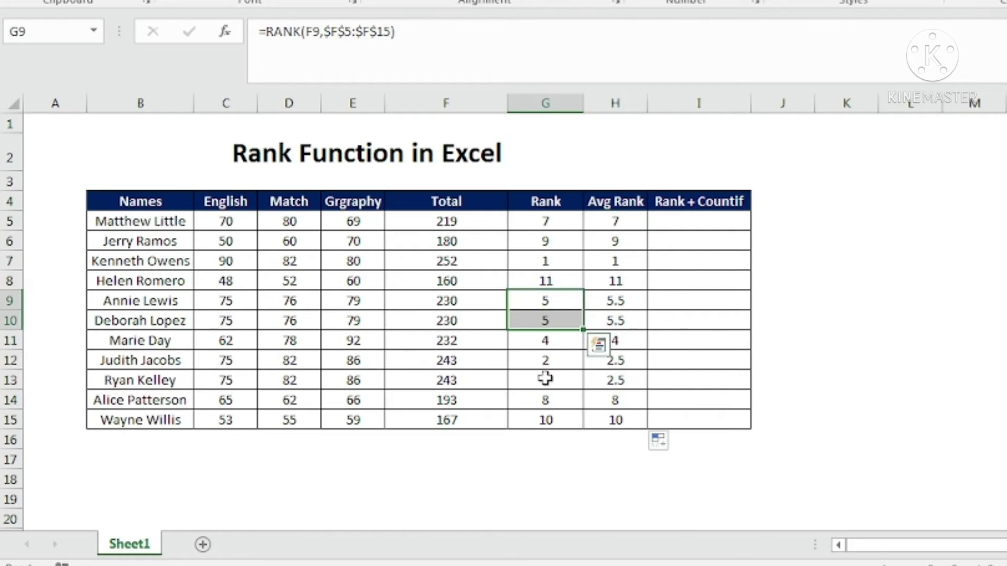
pyautogui.moveTo(548, 362); pyautogui.dragTo(551, 379)
pyautogui.click(553, 297)
pyautogui.click(551, 321)
pyautogui.click(546, 362)
pyautogui.click(556, 379)
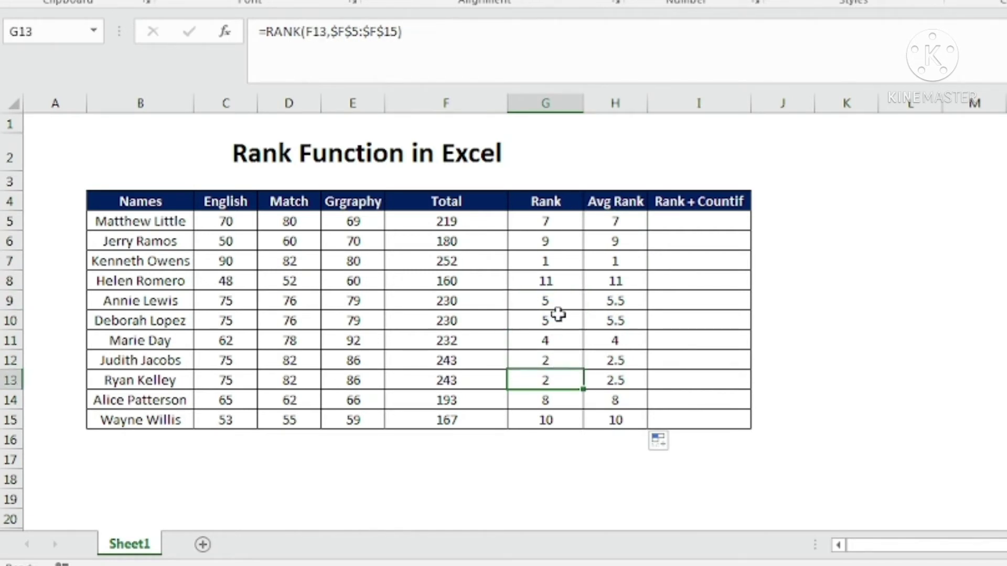
pyautogui.click(557, 300)
pyautogui.click(553, 320)
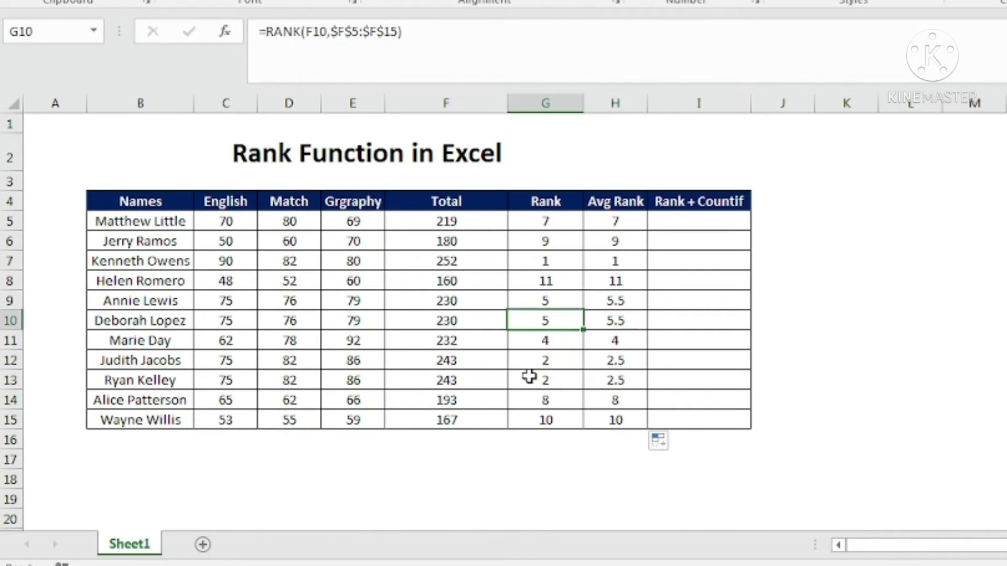
pyautogui.moveTo(456, 300); pyautogui.dragTo(456, 321)
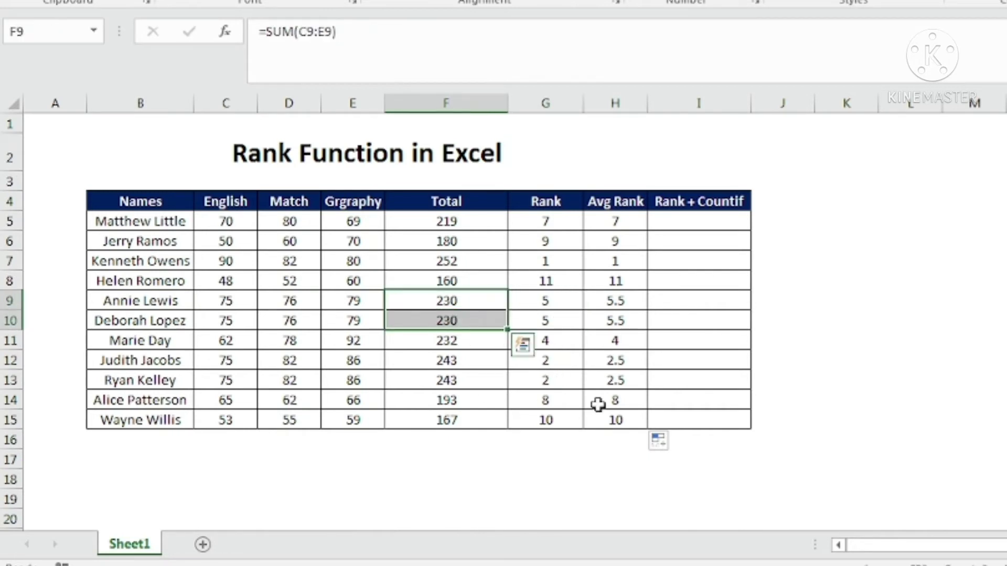
pyautogui.click(629, 367)
pyautogui.moveTo(630, 368); pyautogui.dragTo(629, 379)
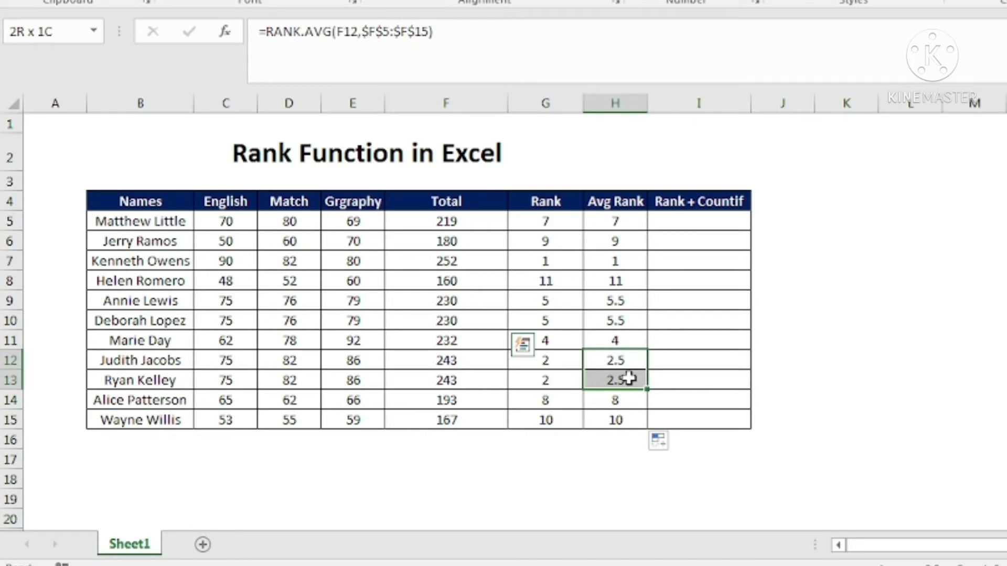
pyautogui.click(634, 377)
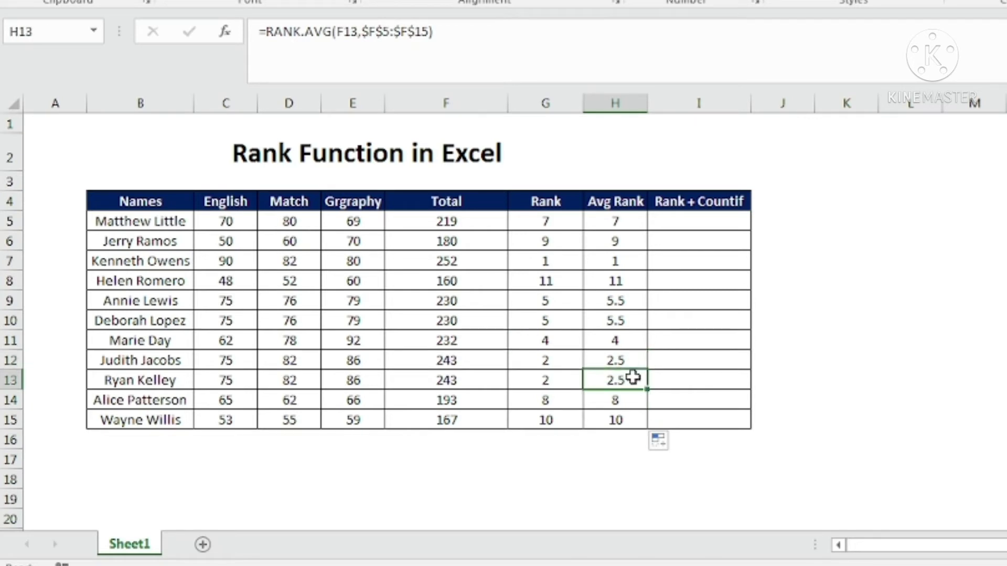
pyautogui.moveTo(562, 360); pyautogui.dragTo(564, 372)
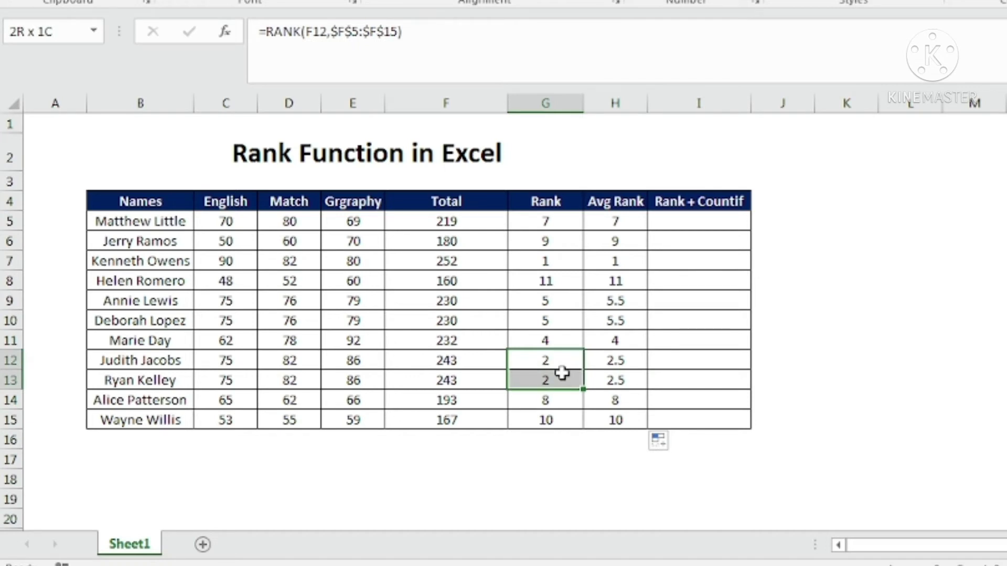
pyautogui.moveTo(608, 363); pyautogui.dragTo(624, 382)
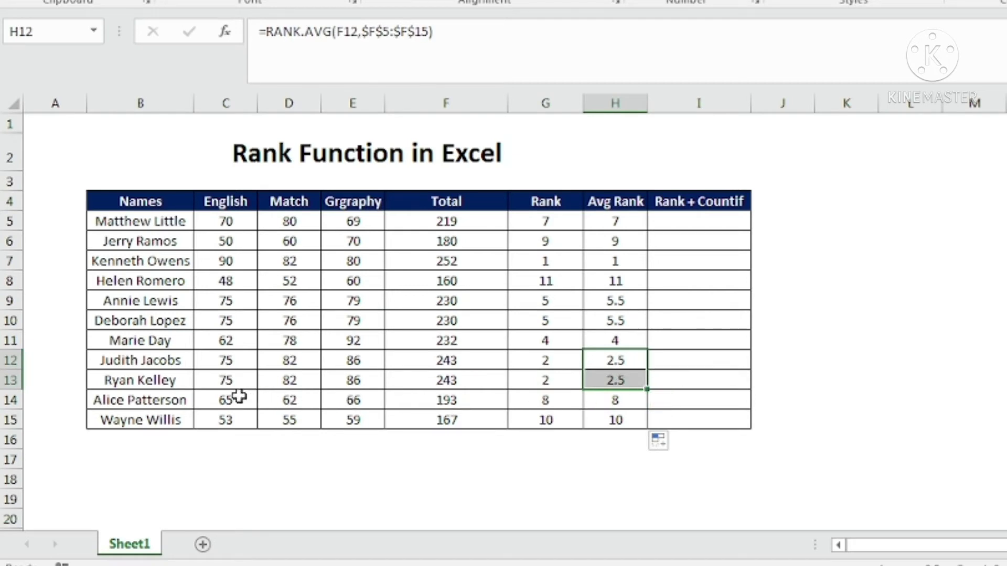
# Set the marks in C14:E14 and C15:E15 to 75, 82 and 86 to test average ranks with more ties.
pyautogui.moveTo(240, 397); pyautogui.dragTo(352, 397)
pyautogui.write('75\t82\t86')
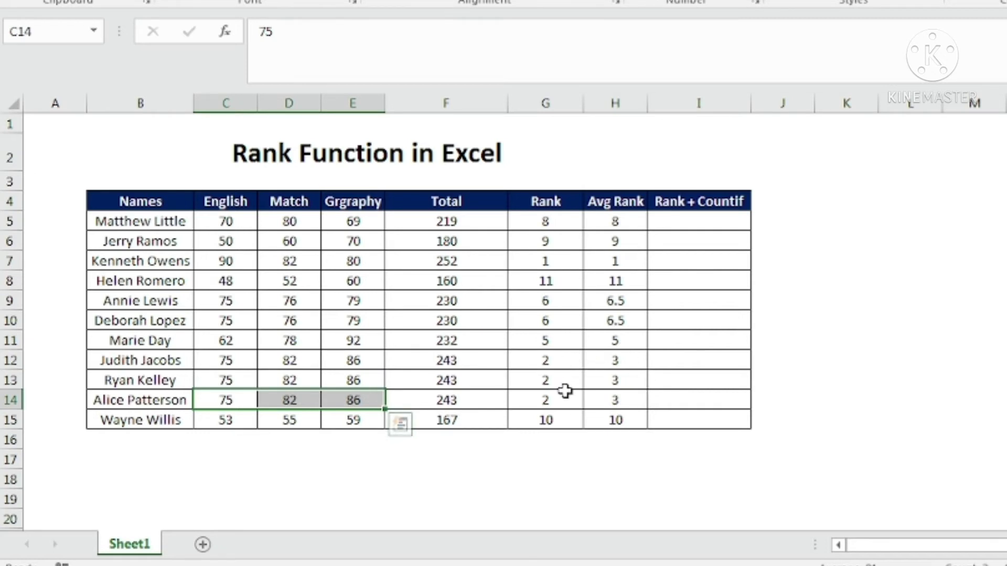
pyautogui.moveTo(627, 353); pyautogui.dragTo(629, 401)
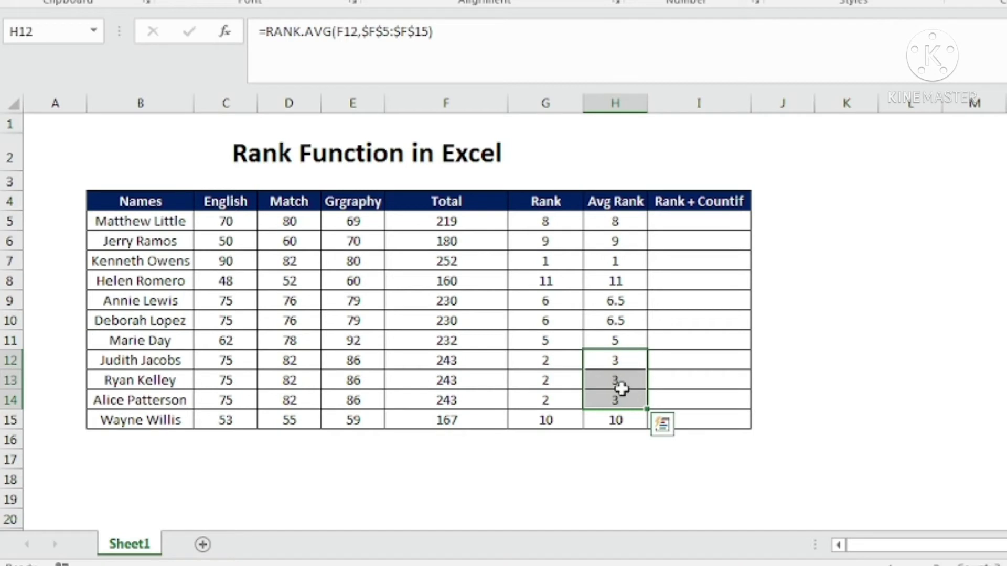
pyautogui.moveTo(225, 420); pyautogui.dragTo(325, 420)
pyautogui.write('75\t82\t86')
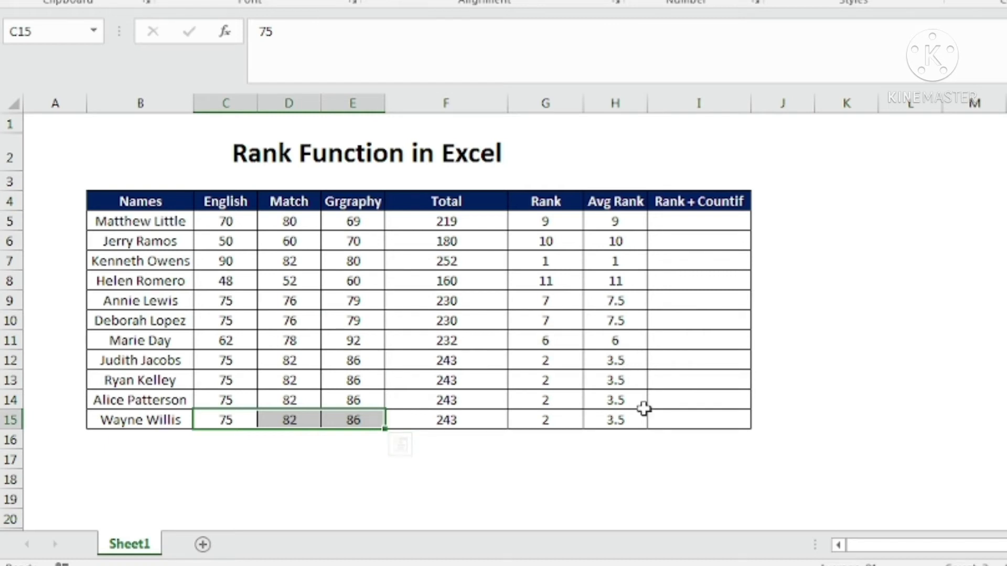
# Undo the test marks in C15:E15 and C14:E14, reviewing the ranks in G5:G15 in between.
pyautogui.hotkey('ctrl', 'z')
pyautogui.click(688, 221)
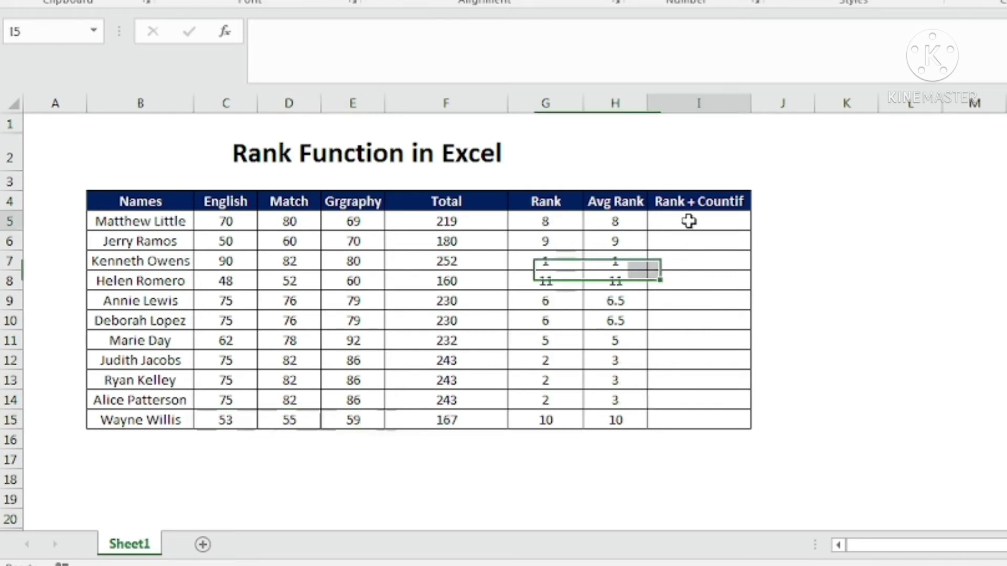
pyautogui.moveTo(557, 217); pyautogui.dragTo(558, 417)
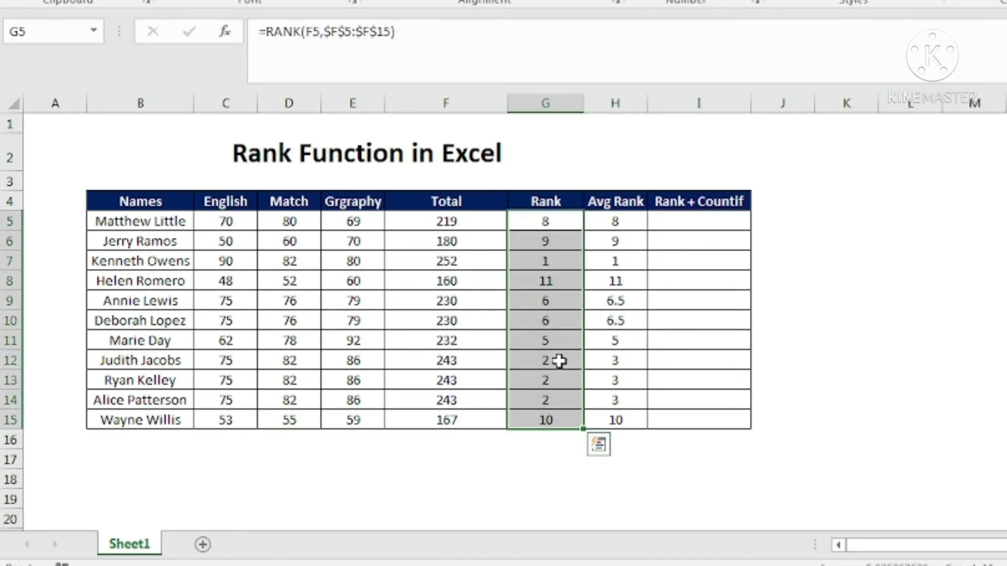
pyautogui.hotkey('ctrl', 'z')
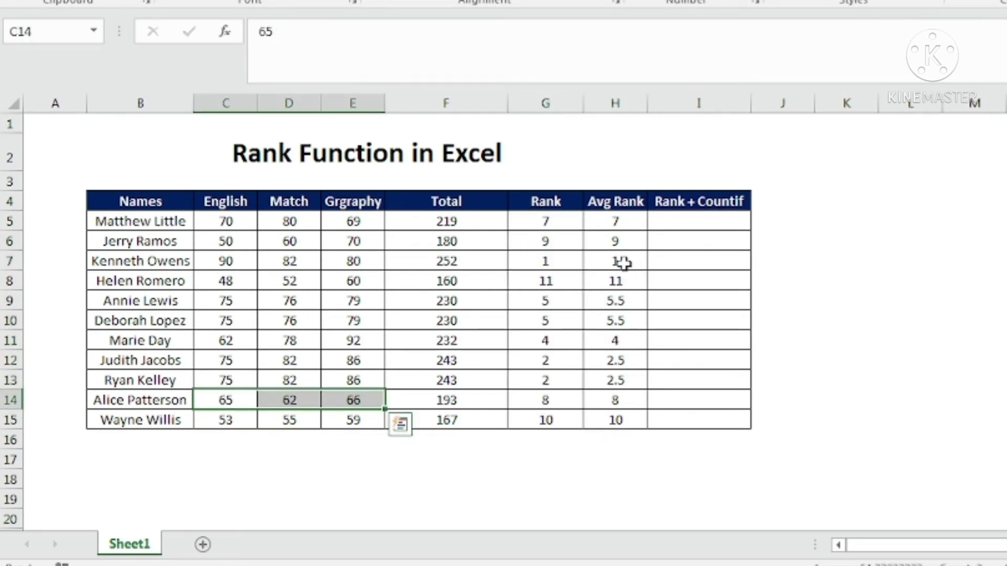
# Examine the duplicate ranks of the tied students in G12:G13 and G9:G10.
pyautogui.click(557, 377)
pyautogui.moveTo(557, 377); pyautogui.dragTo(555, 306)
pyautogui.click(554, 317)
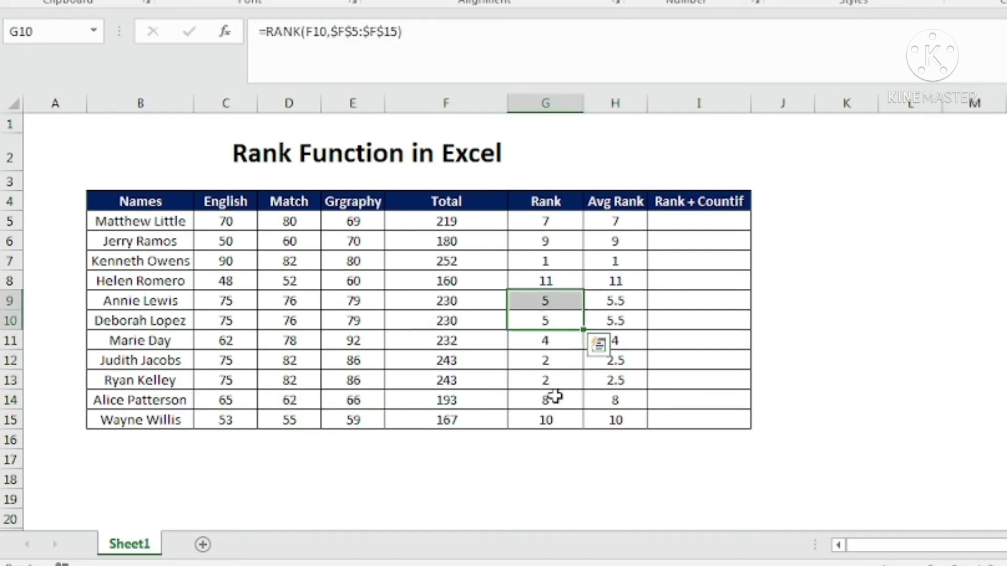
# Match the students in B12:B13 to their tied ranks in G12:G13 and recheck the tied ranks in G9:G10.
pyautogui.moveTo(555, 387); pyautogui.dragTo(555, 355)
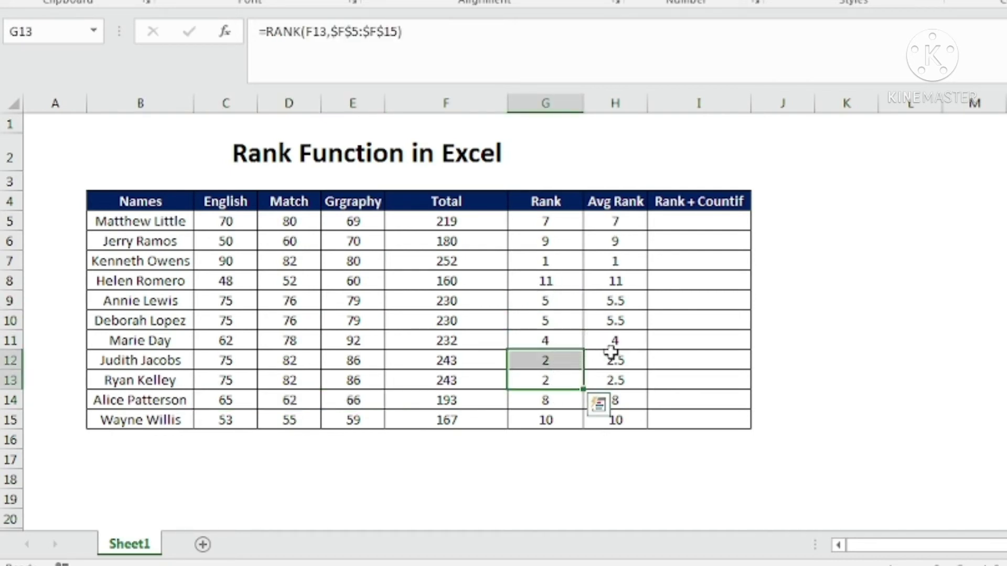
pyautogui.click(682, 214)
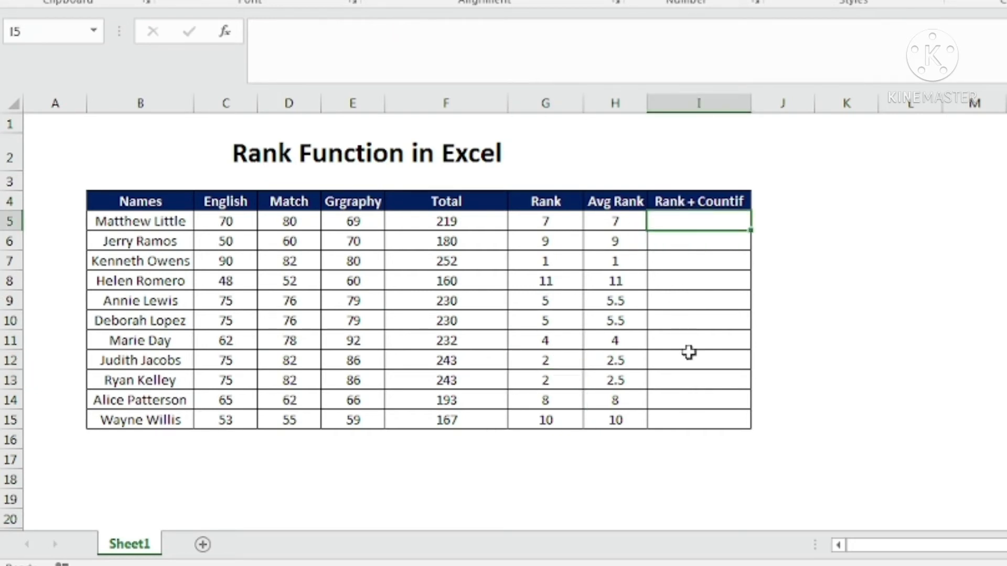
pyautogui.click(558, 360)
pyautogui.click(139, 357)
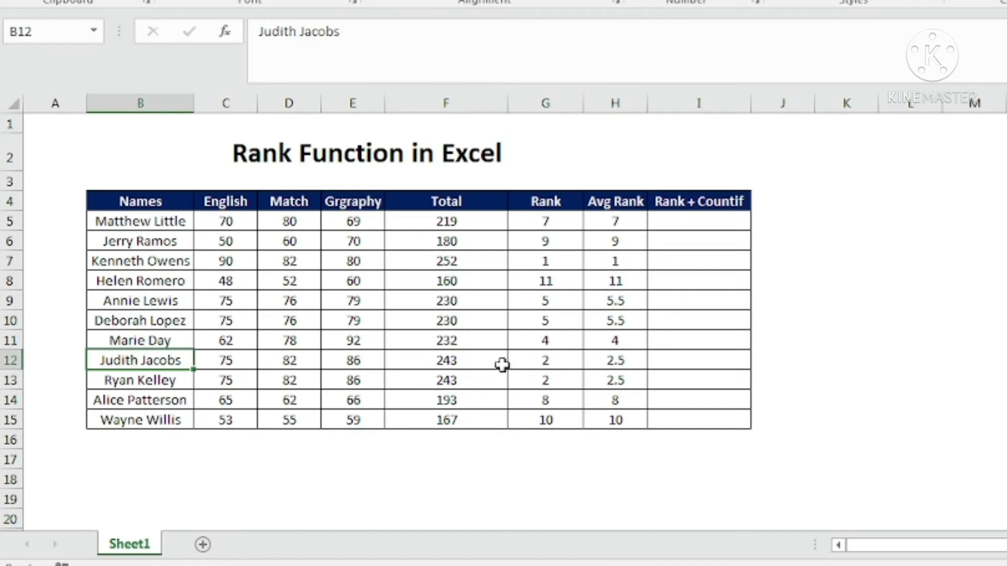
pyautogui.click(527, 358)
pyautogui.click(143, 377)
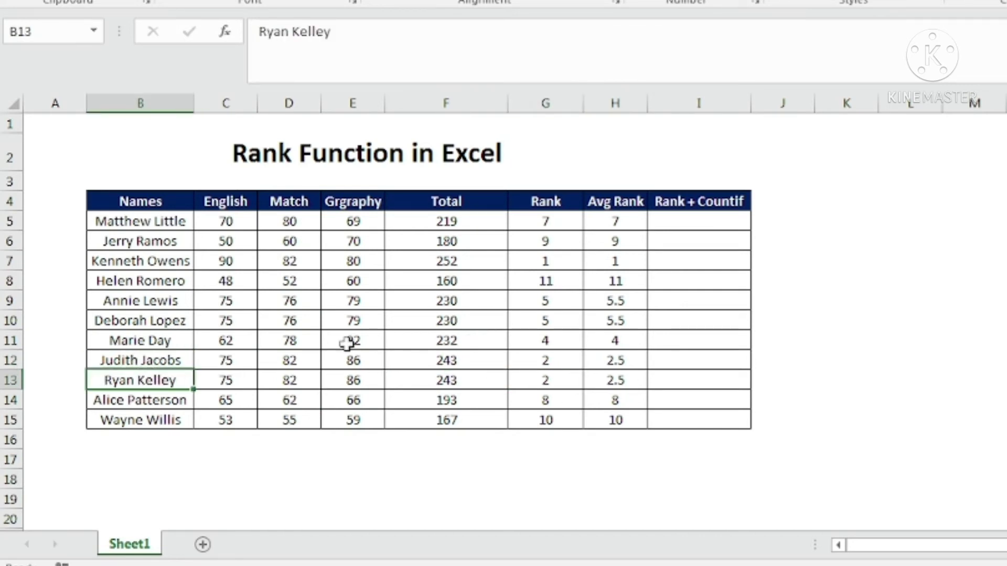
pyautogui.click(543, 379)
pyautogui.click(555, 361)
pyautogui.click(551, 381)
pyautogui.click(555, 300)
pyautogui.click(549, 318)
# Begin the Rank + Countif formula in I5 with =RANK(F5,$F$5:$F$15)+, keeping the totals range absolute.
pyautogui.click(701, 225)
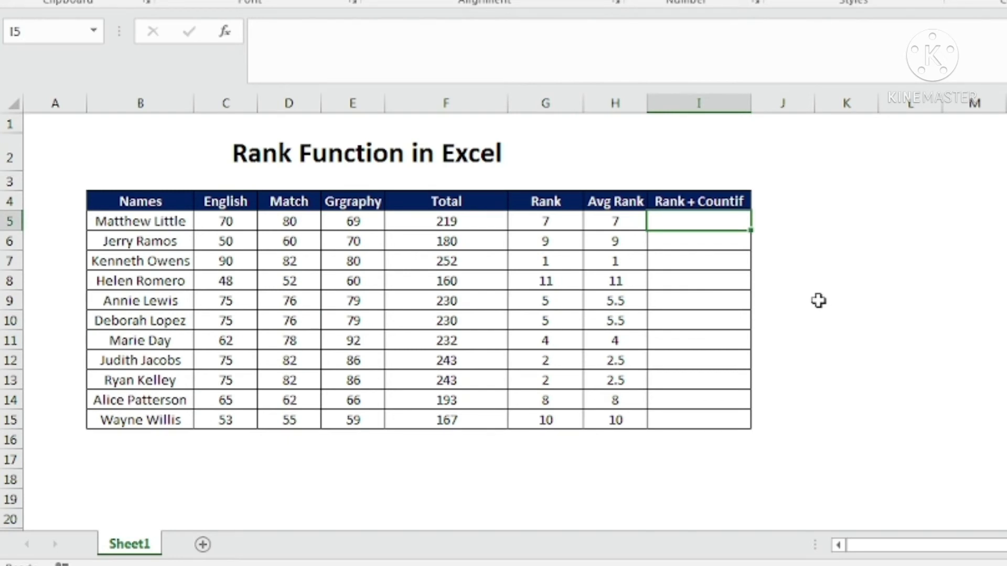
pyautogui.write('=')
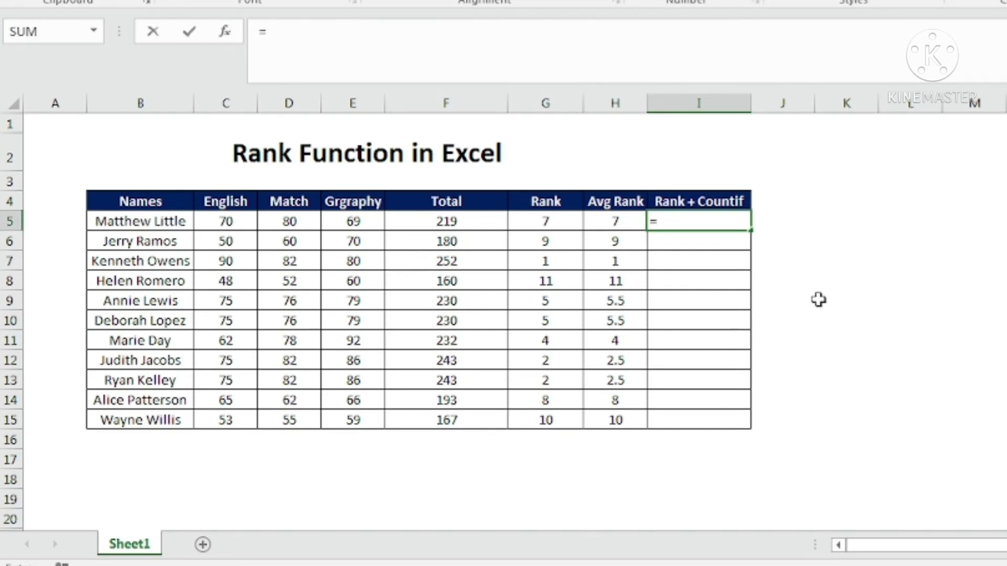
pyautogui.write('rank')
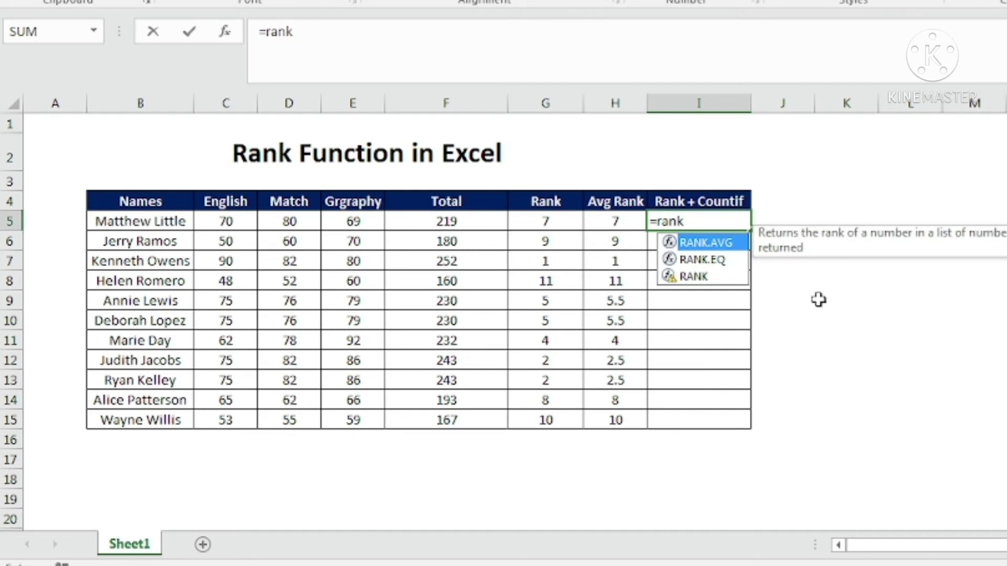
pyautogui.click(706, 278)
pyautogui.press('Tab')
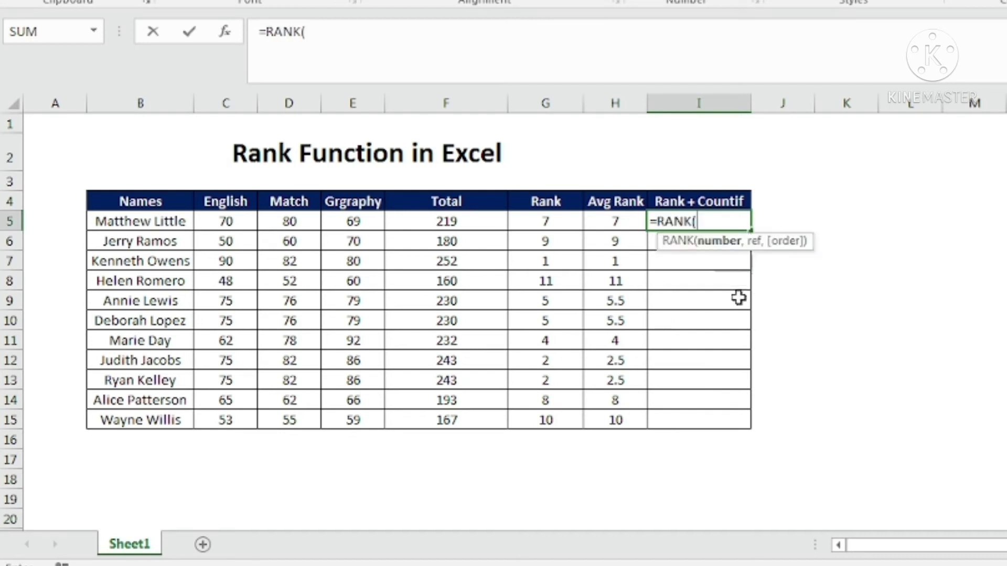
pyautogui.click(438, 220)
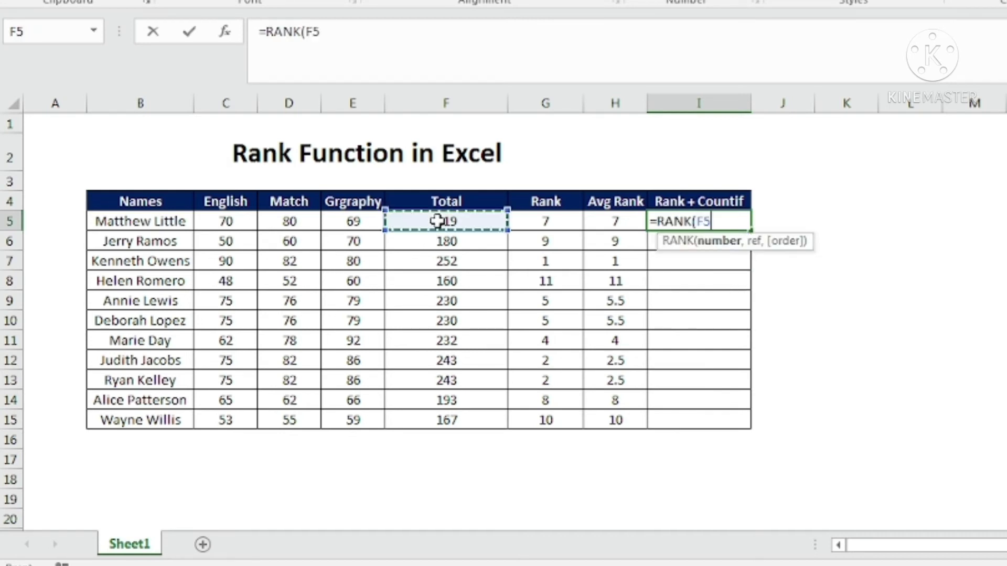
pyautogui.write(',')
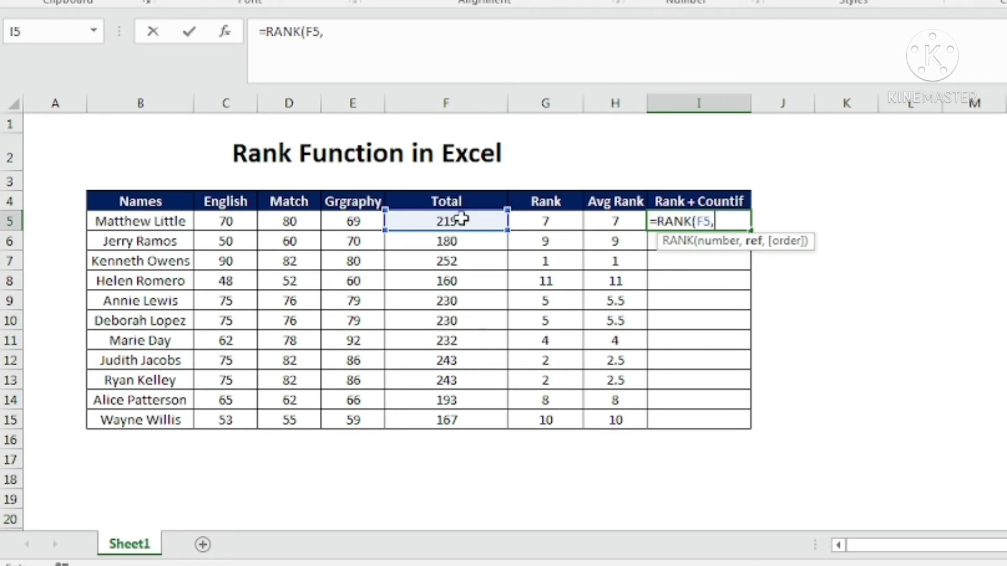
pyautogui.click(460, 228)
pyautogui.moveTo(460, 228); pyautogui.dragTo(461, 417)
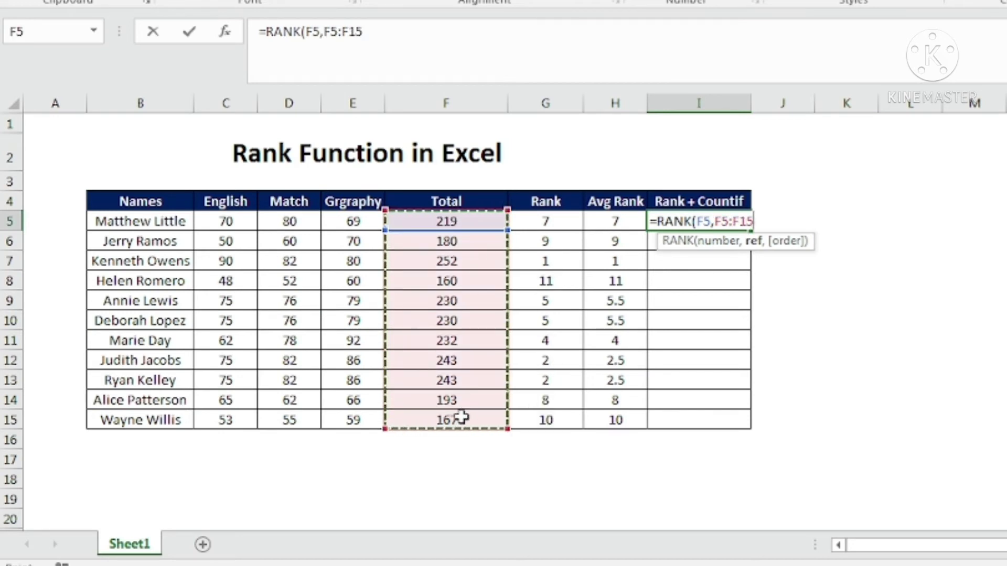
pyautogui.press('F4')
pyautogui.write(')+o')
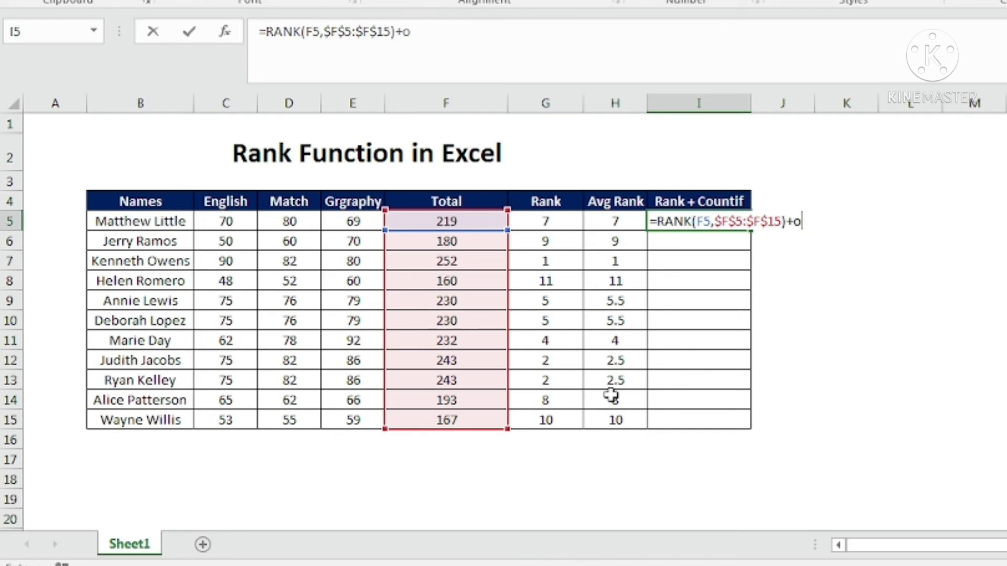
# Append a COUNTIF to the I5 formula with the expanding range $F$5:F5, locking only the first reference.
pyautogui.write('u')
pyautogui.press('BackSpace')
pyautogui.press('BackSpace')
pyautogui.write('count')
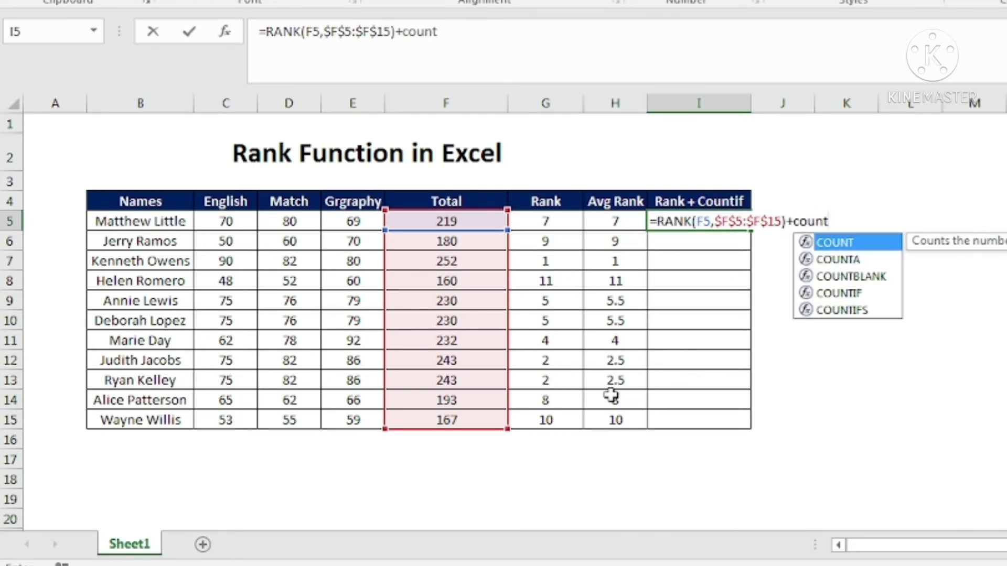
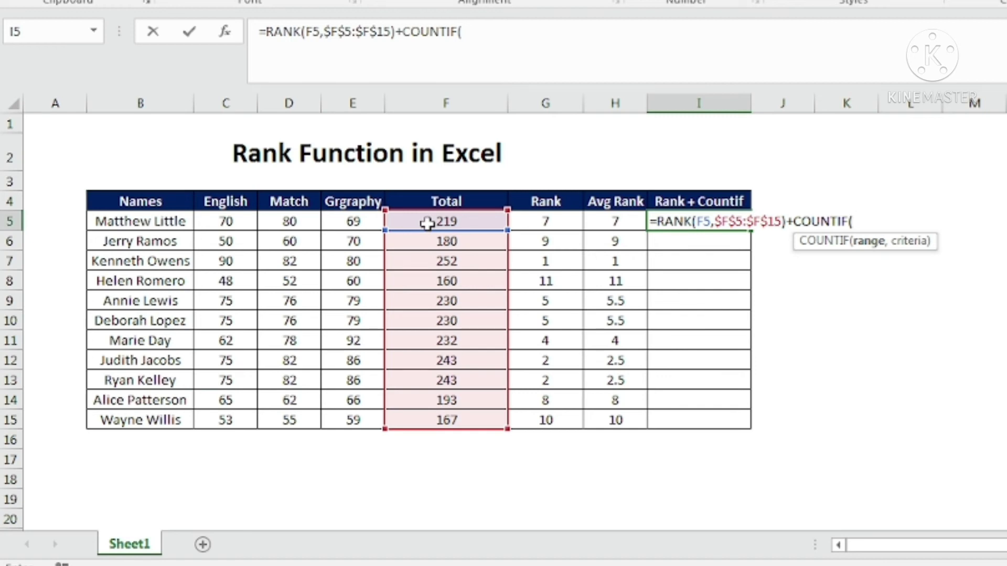
pyautogui.click(427, 224)
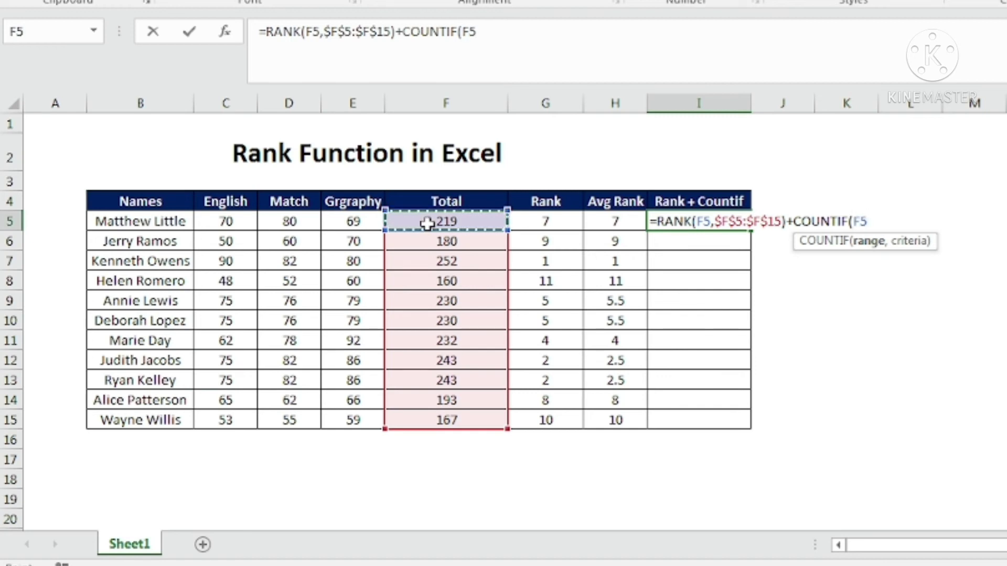
pyautogui.write(':')
pyautogui.click(428, 224)
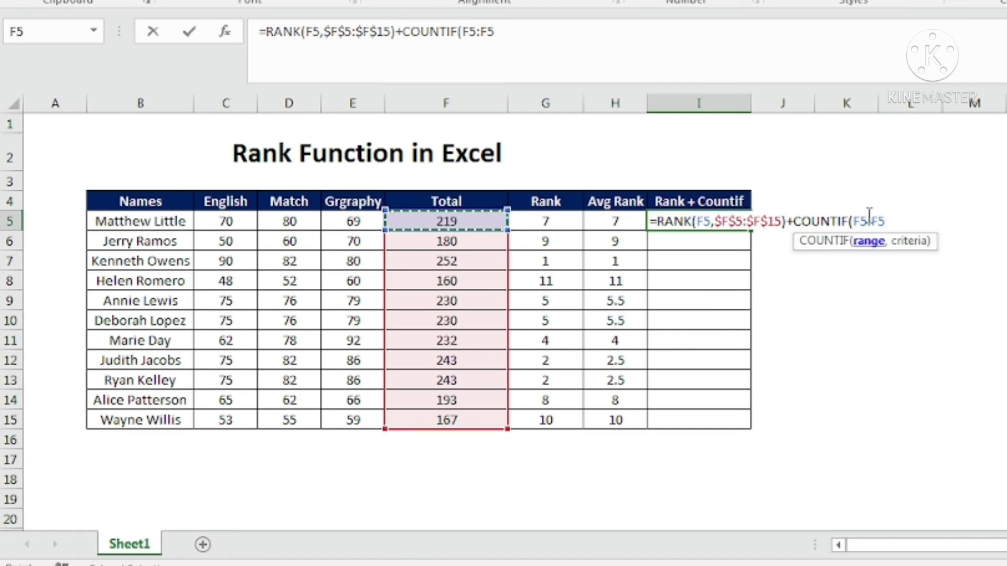
pyautogui.moveTo(862, 213); pyautogui.dragTo(872, 250)
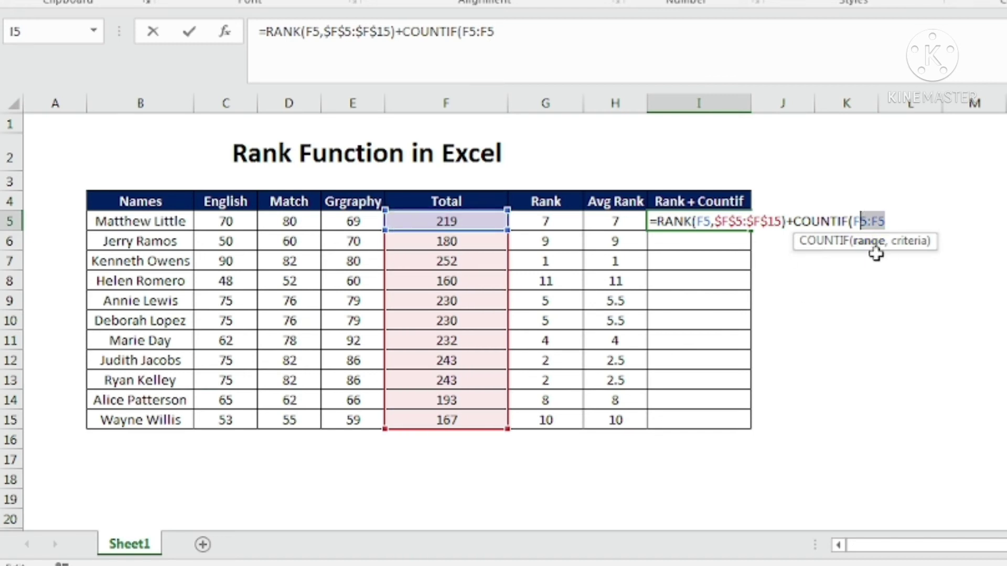
pyautogui.click(851, 230)
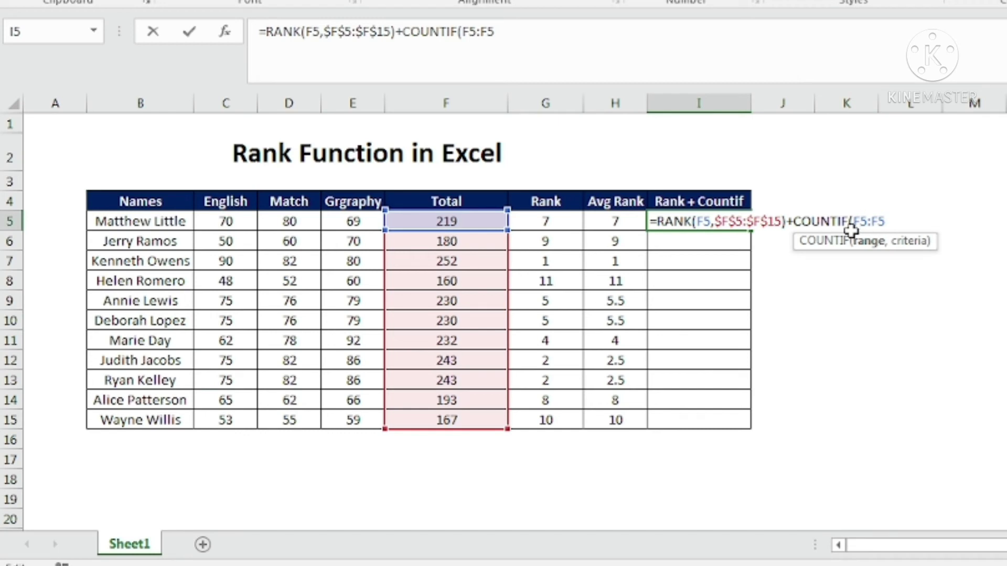
pyautogui.press('F4')
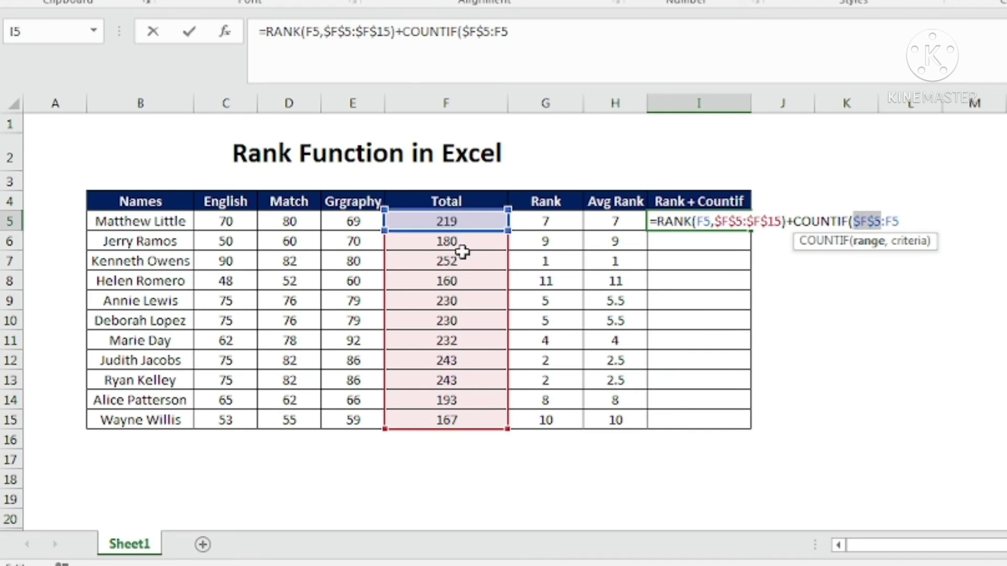
# Complete the COUNTIF in I5 with F5 as the criterion and fill the formula down through I15.
pyautogui.click(926, 221)
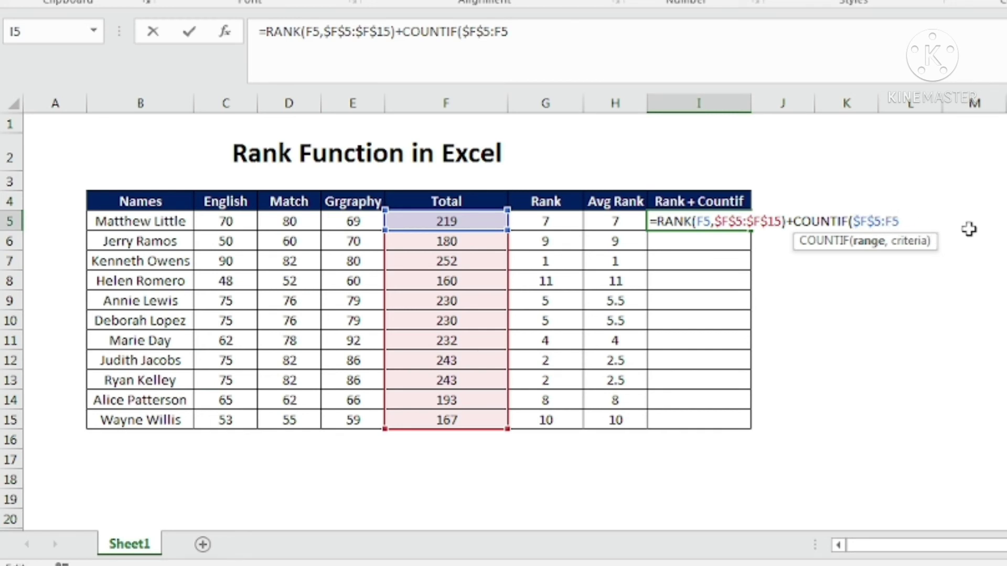
pyautogui.write(',')
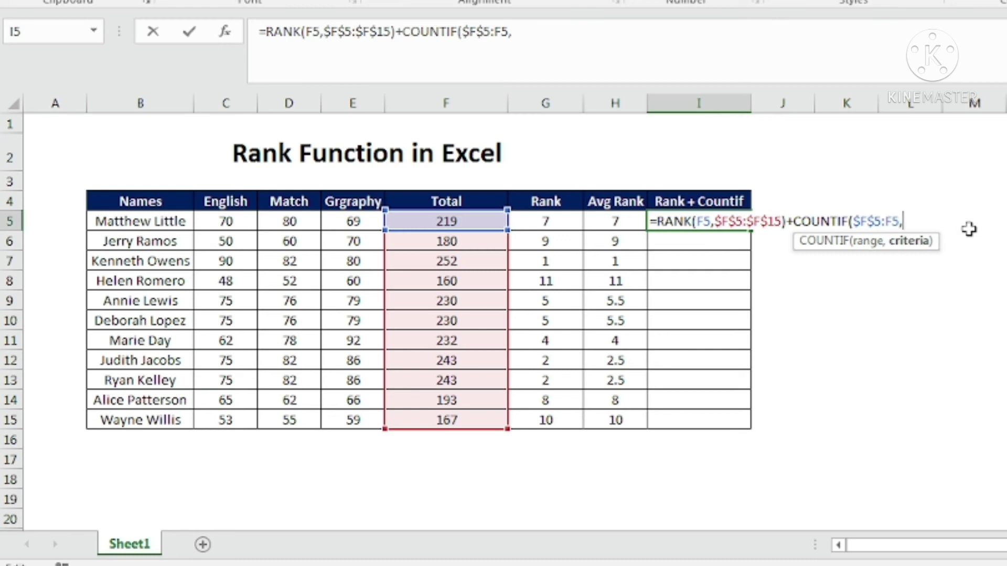
pyautogui.click(458, 221)
pyautogui.write(')')
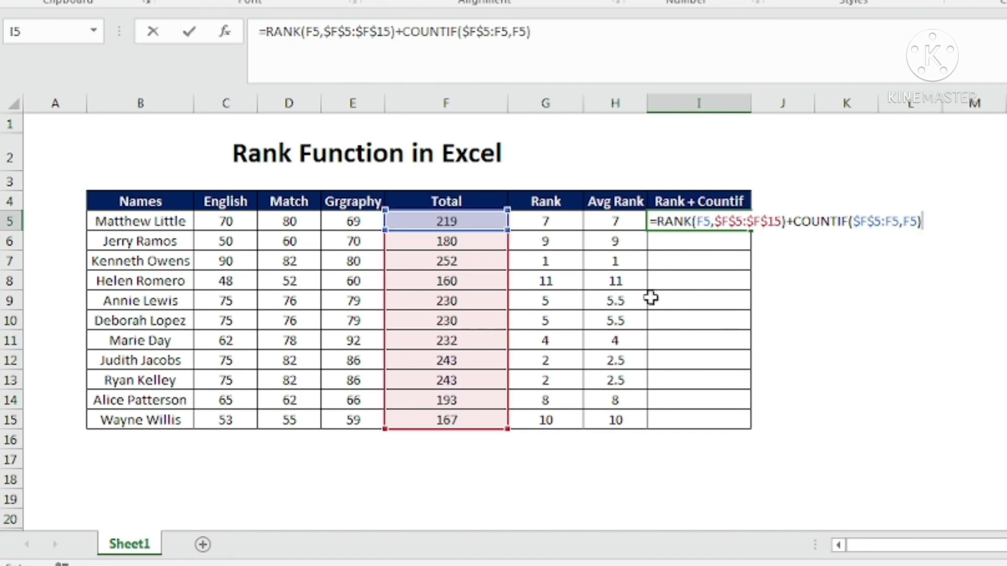
pyautogui.press('Return')
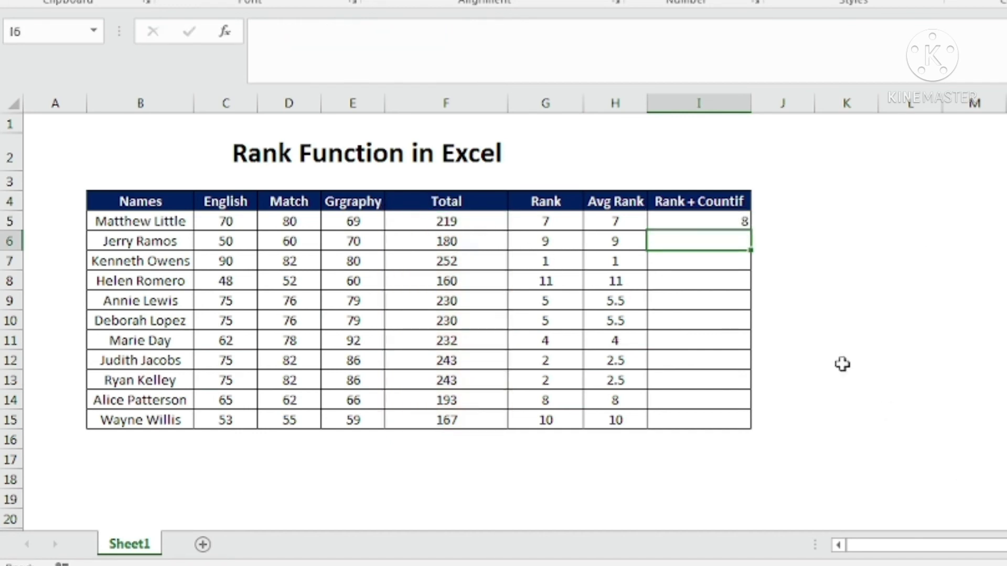
pyautogui.click(721, 219)
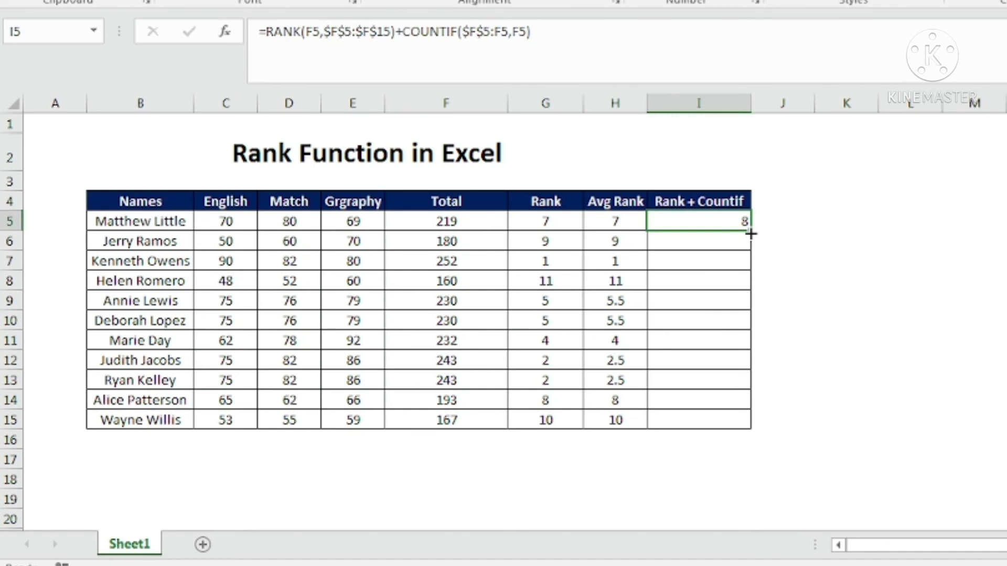
pyautogui.doubleClick(750, 233)
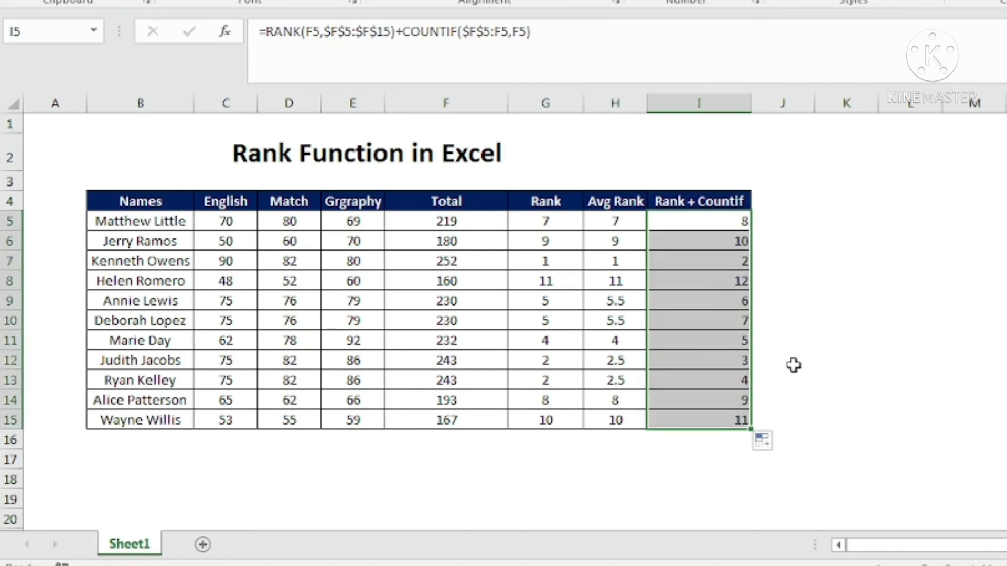
# Compare the tied totals in F12:F13 and F9:F10 with their Rank and Rank + Countif results.
pyautogui.click(451, 367)
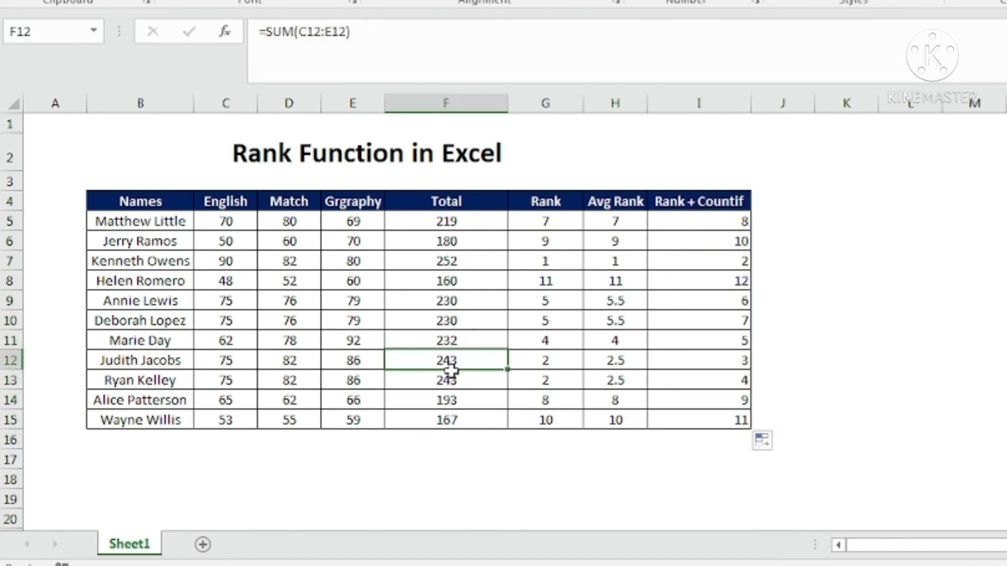
pyautogui.moveTo(451, 370); pyautogui.dragTo(452, 382)
pyautogui.moveTo(461, 299); pyautogui.dragTo(461, 317)
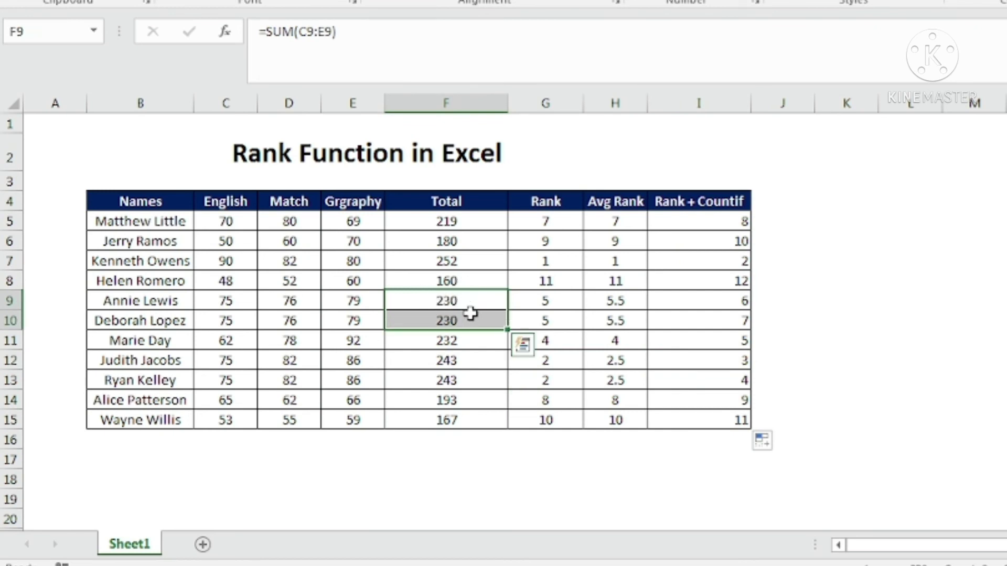
pyautogui.moveTo(565, 304); pyautogui.dragTo(551, 317)
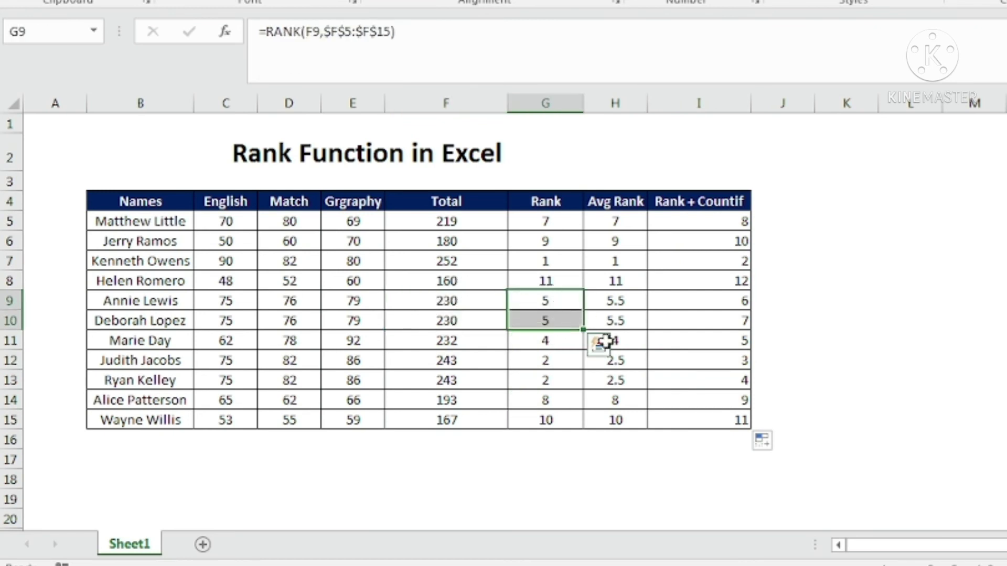
pyautogui.moveTo(721, 297); pyautogui.dragTo(707, 320)
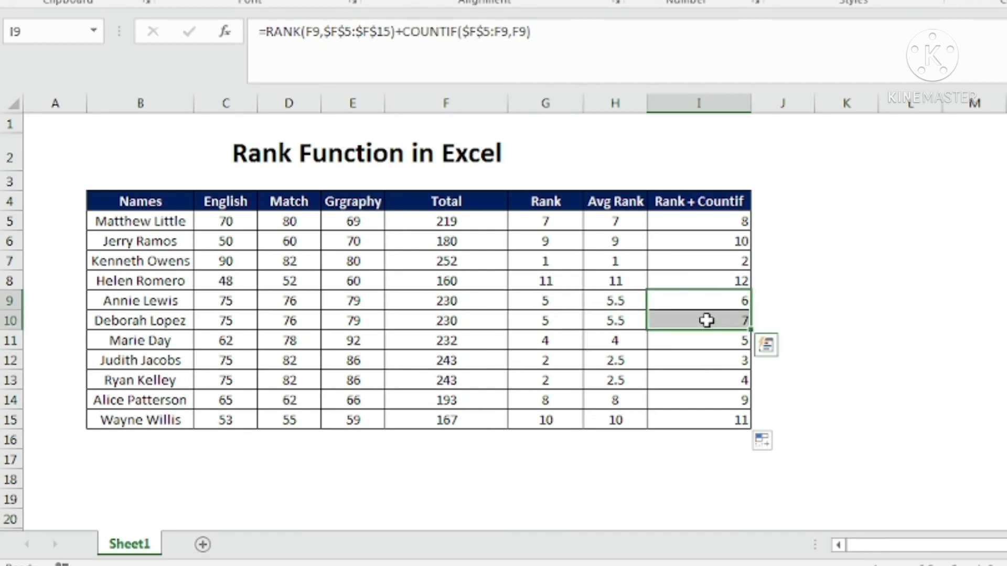
pyautogui.click(112, 300)
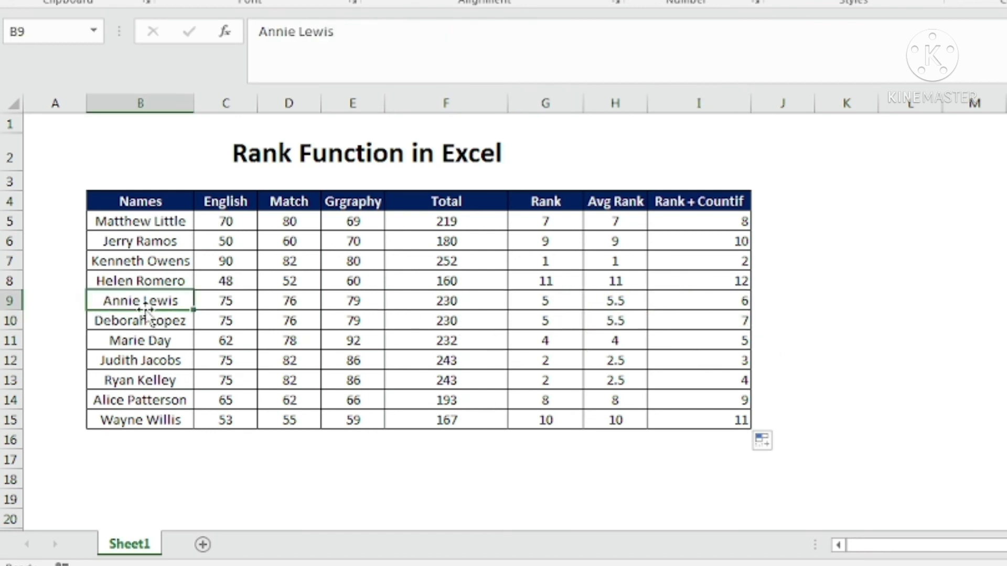
pyautogui.click(743, 305)
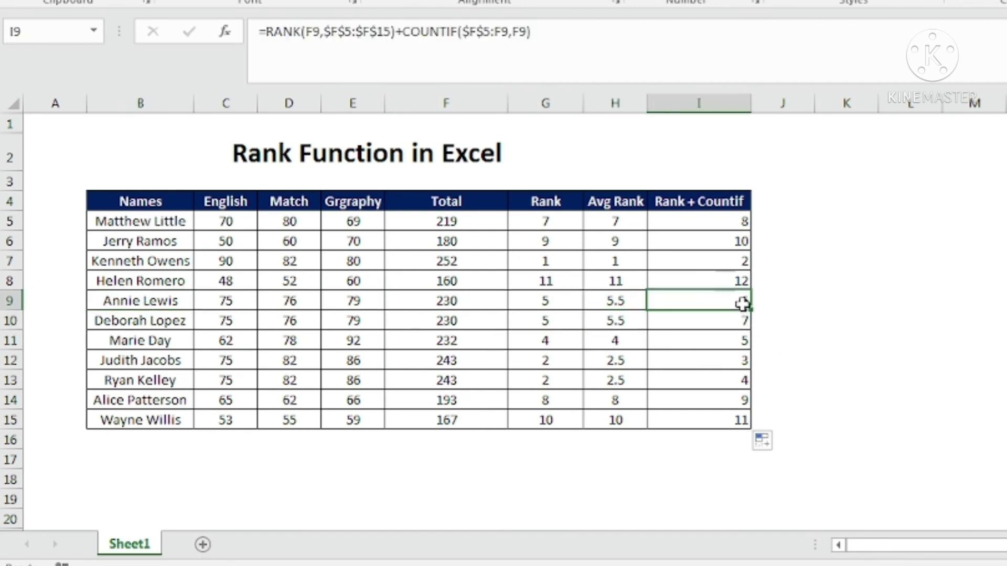
pyautogui.click(719, 324)
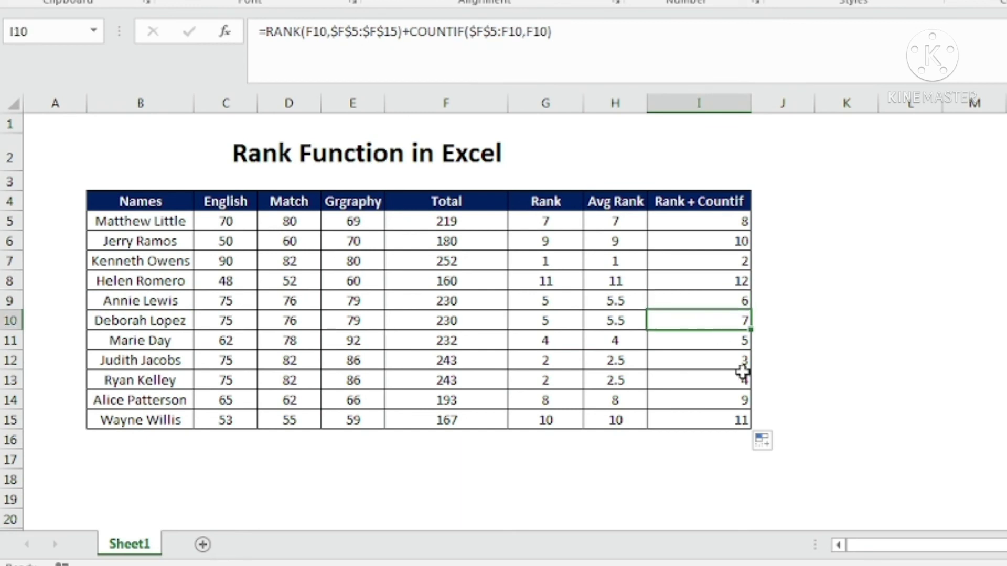
# Compare the top student's Rank in G7 with the Rank + Countif result in I7, checking I5 as well.
pyautogui.click(550, 259)
pyautogui.click(716, 259)
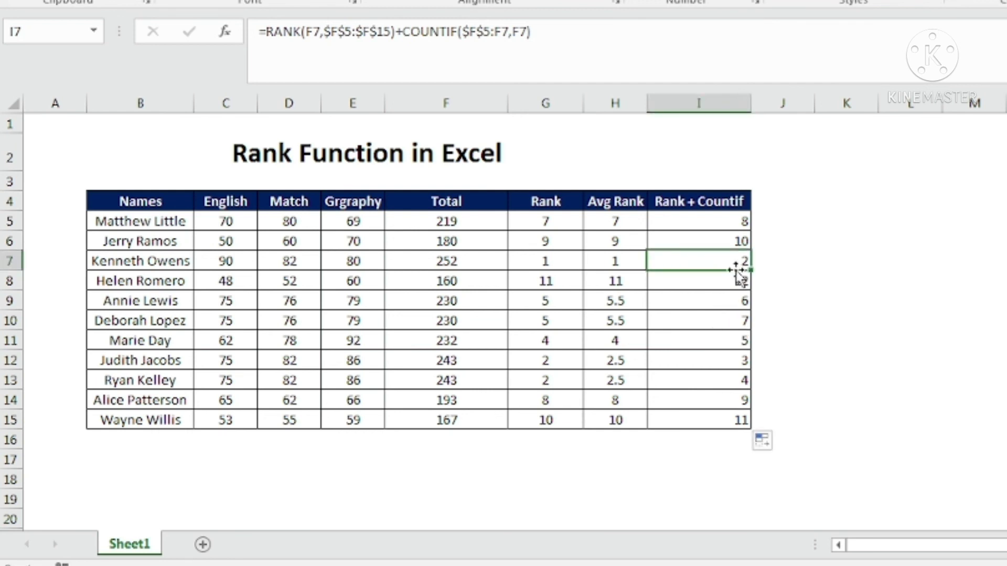
pyautogui.click(734, 222)
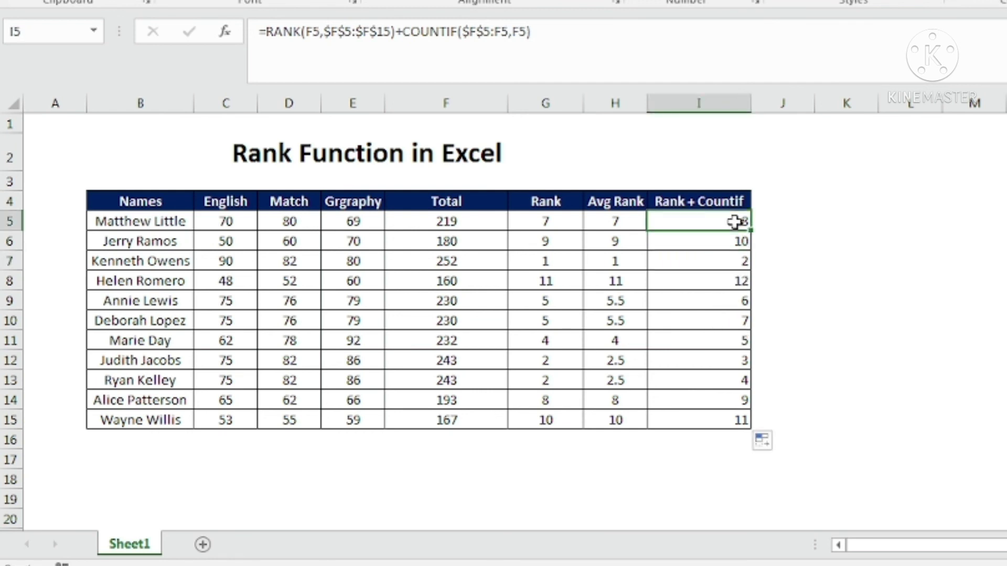
pyautogui.click(723, 264)
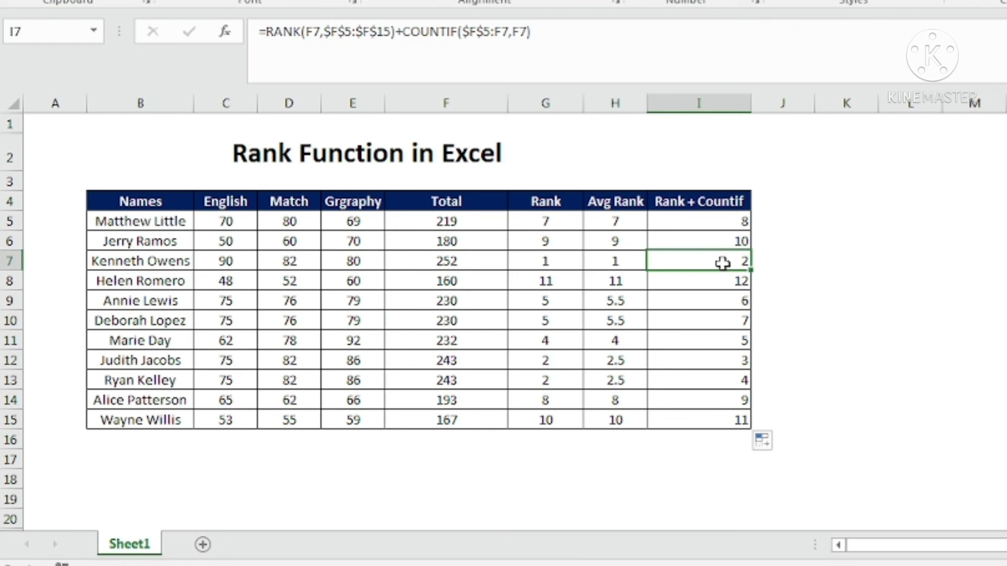
pyautogui.click(546, 262)
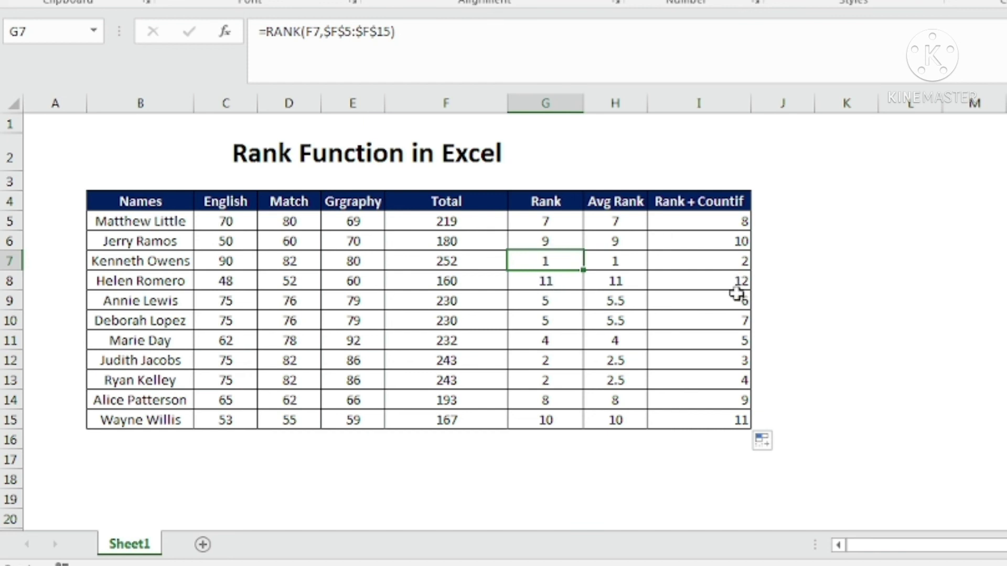
pyautogui.click(725, 262)
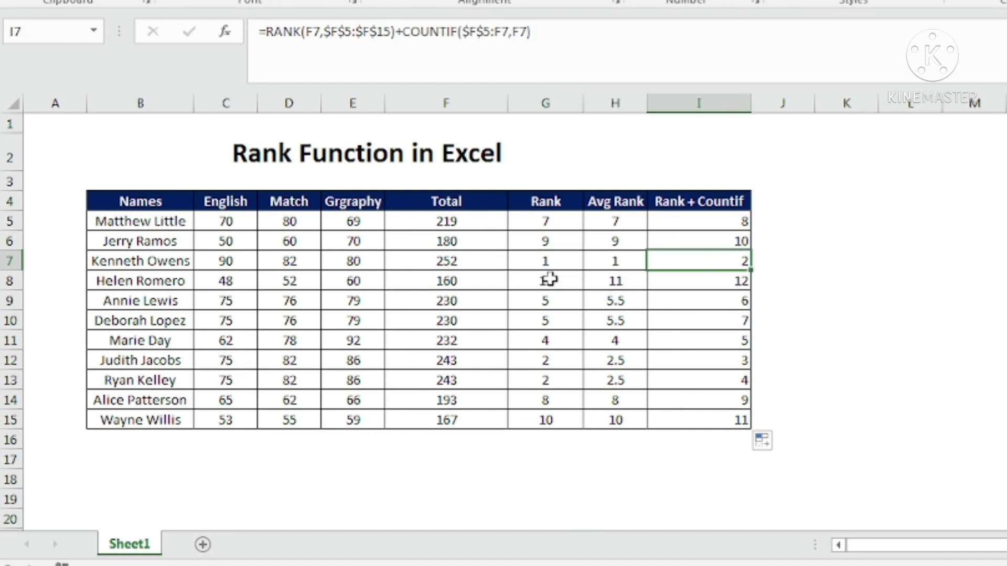
pyautogui.click(590, 41)
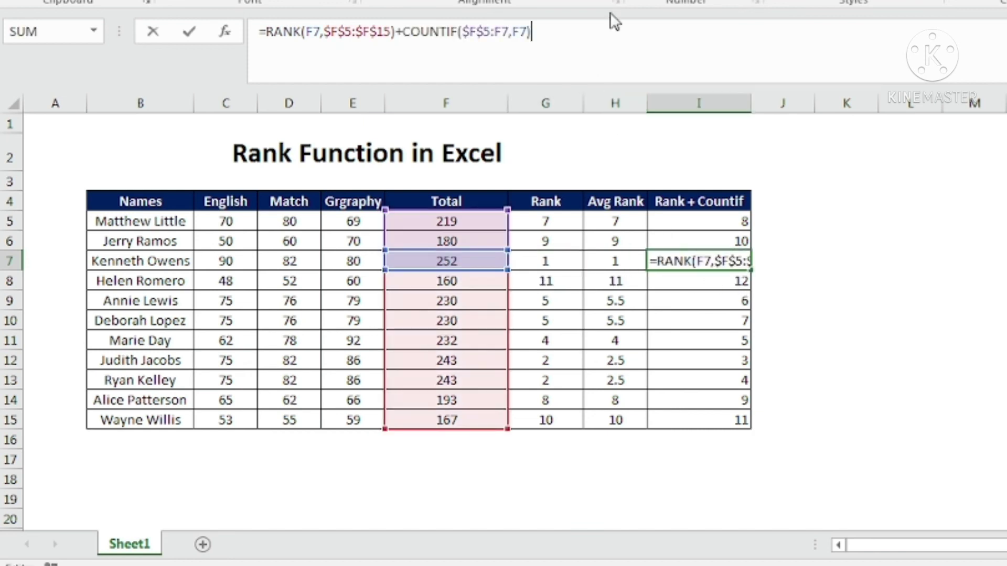
pyautogui.write('-')
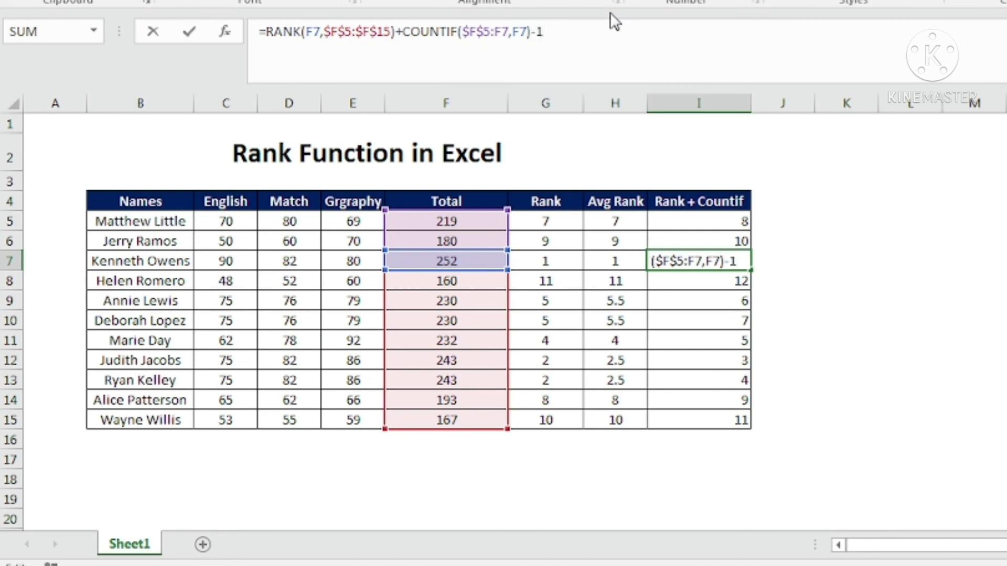
pyautogui.write('1')
pyautogui.press('Escape')
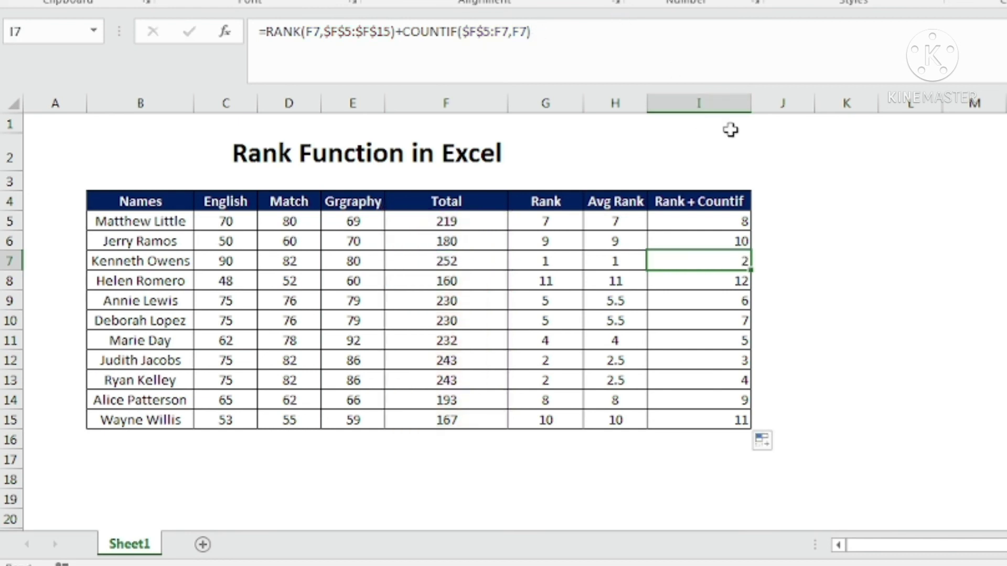
# Append -1 to the RANK plus COUNTIF formula in I5 and fill it down through I15.
pyautogui.click(708, 218)
pyautogui.click(554, 42)
pyautogui.write('-1')
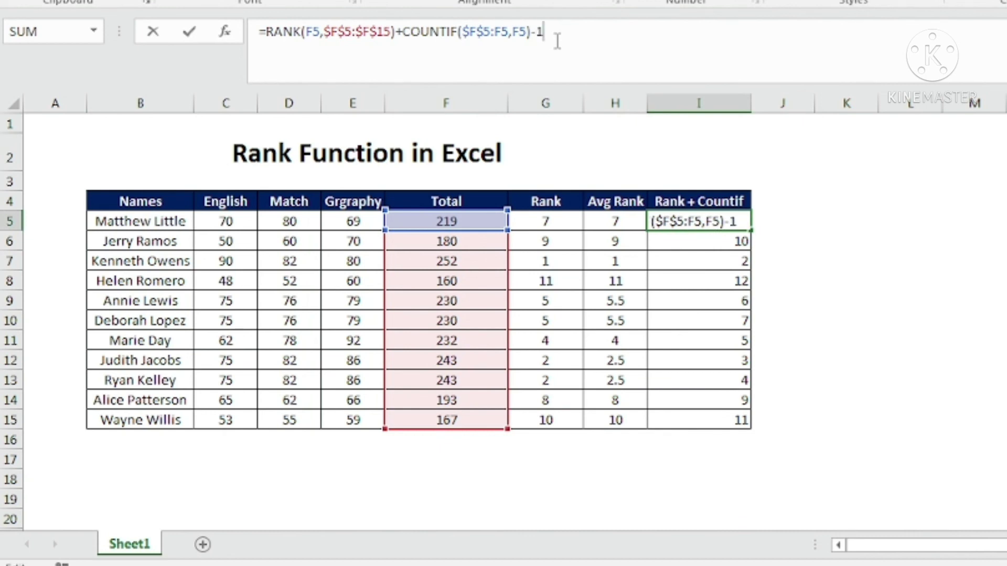
pyautogui.press('Return')
pyautogui.click(712, 220)
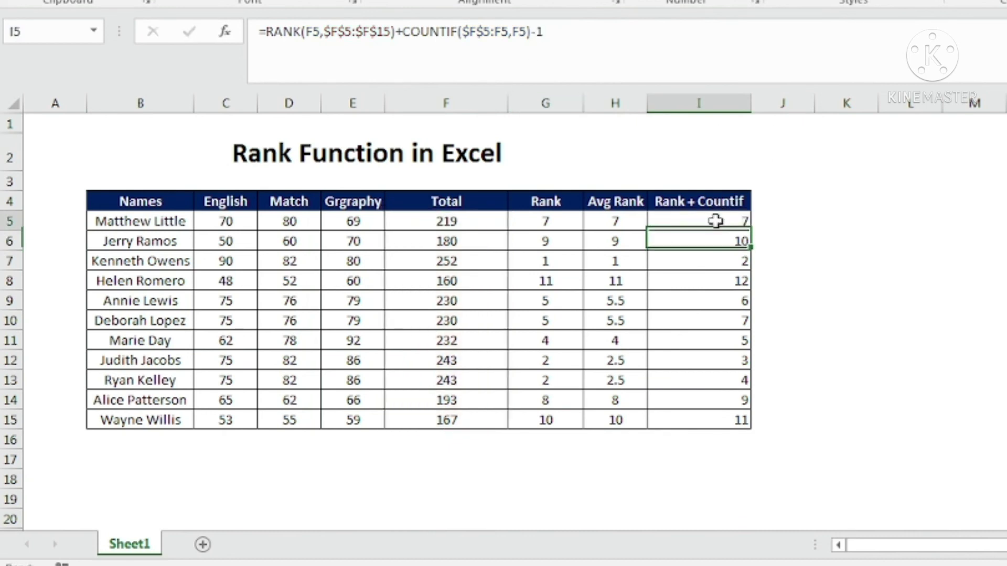
pyautogui.doubleClick(751, 230)
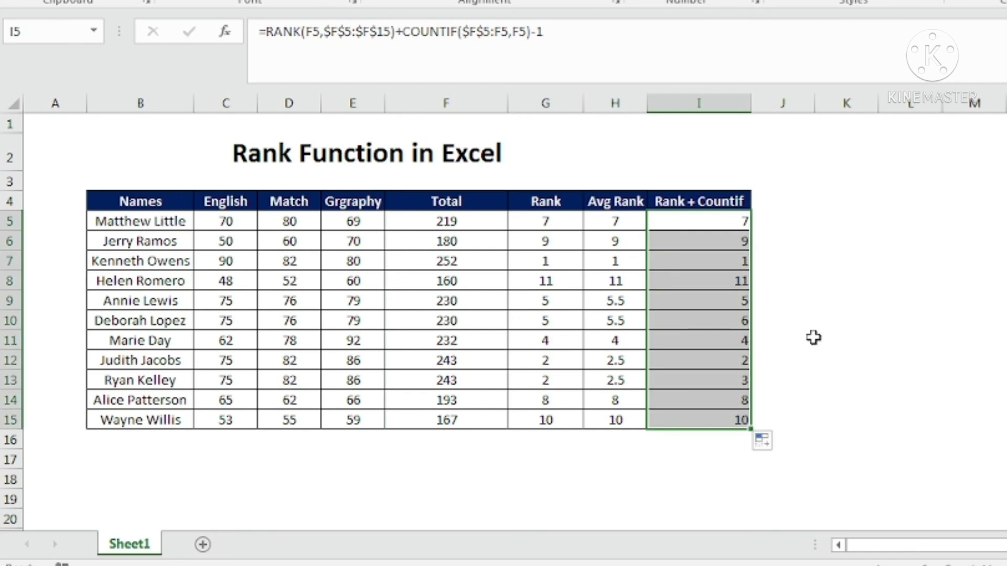
# Compare the Rank values in G5, G6 and G7 with the adjusted Rank + Countif values in the same rows.
pyautogui.click(542, 222)
pyautogui.click(532, 245)
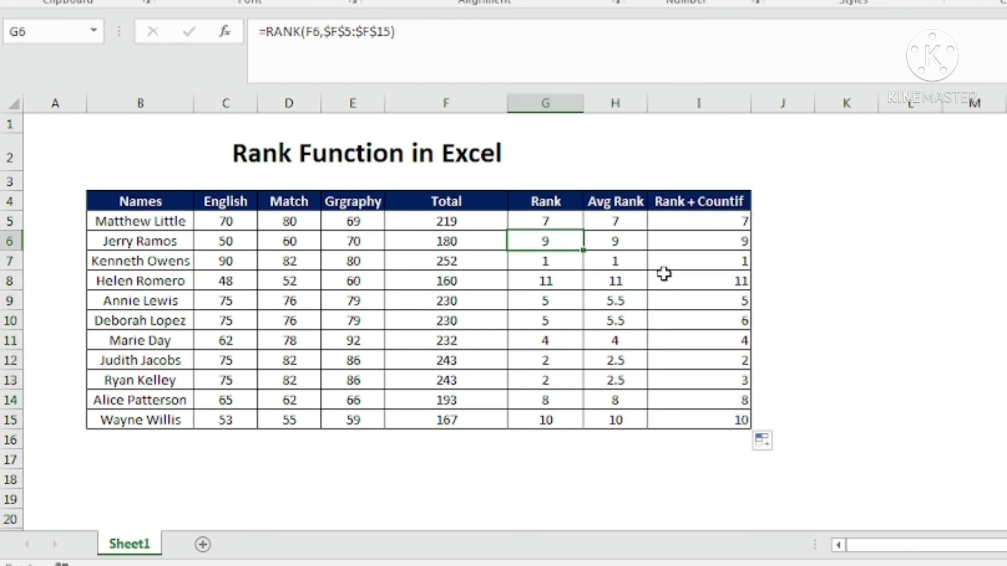
pyautogui.click(534, 256)
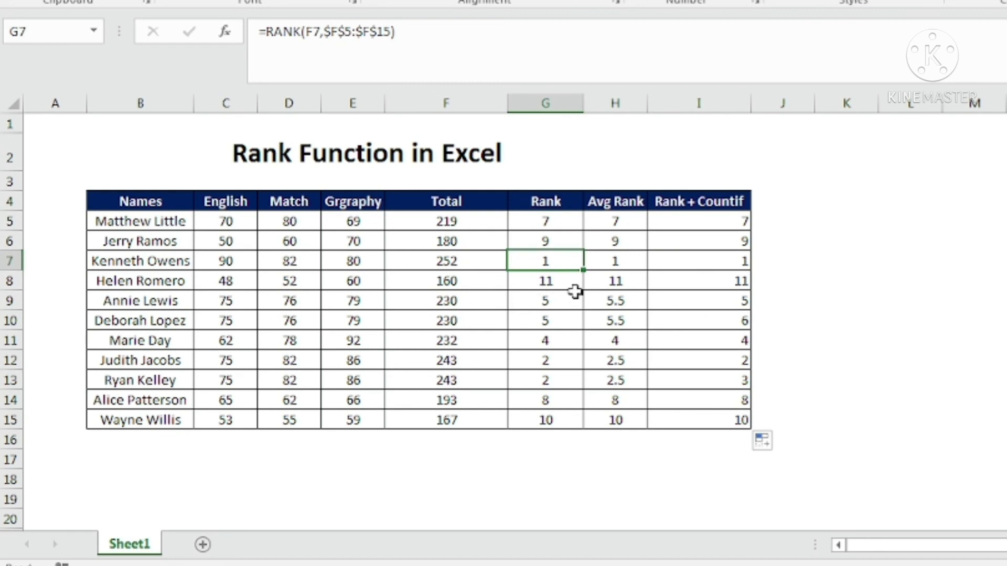
# Compare the tied totals in F9:F10 with their Rank values in G9:G10 and their Rank + Countif values in I9:I10.
pyautogui.moveTo(458, 304); pyautogui.dragTo(460, 318)
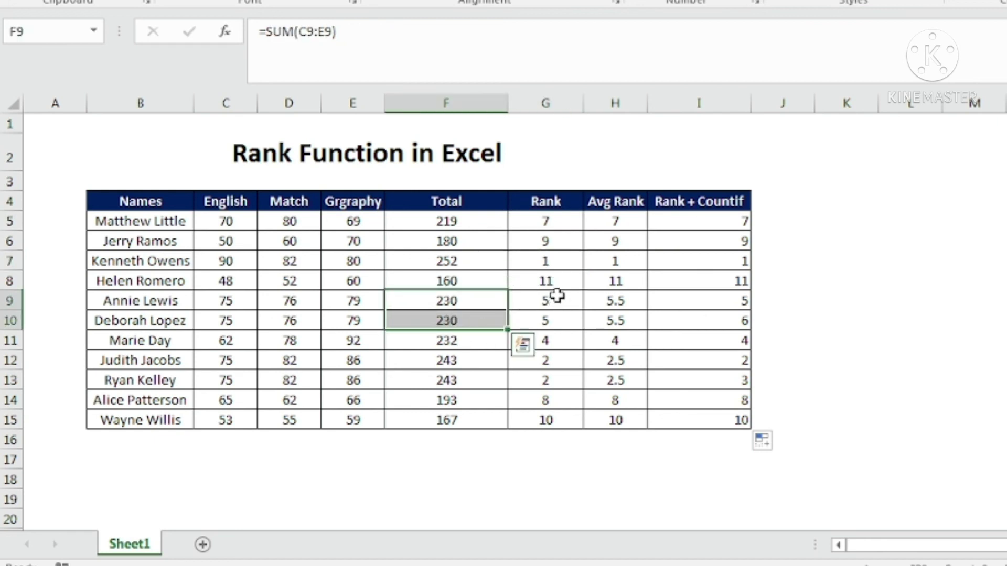
pyautogui.moveTo(557, 296); pyautogui.dragTo(557, 317)
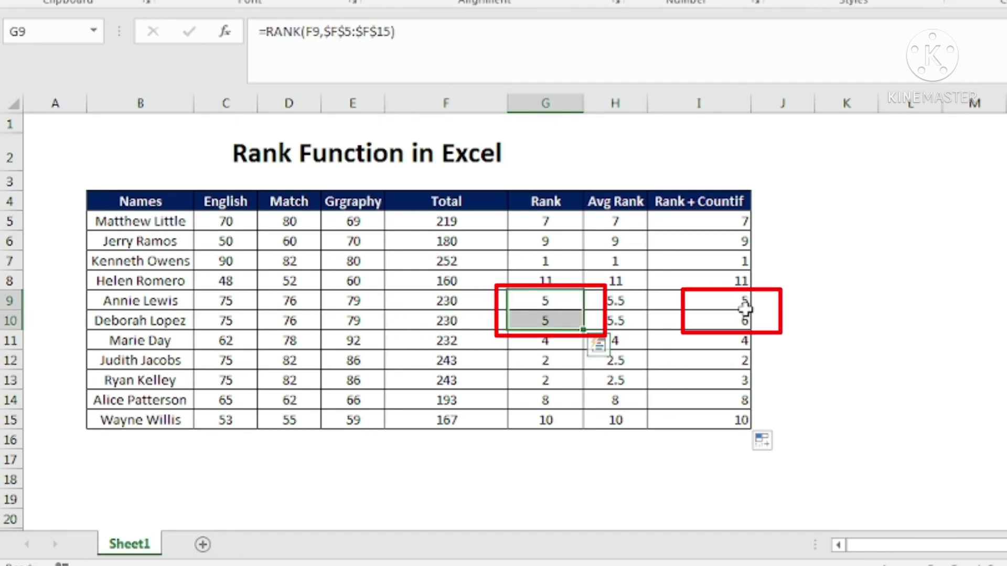
pyautogui.moveTo(742, 308)
pyautogui.mouseDown()
pyautogui.moveTo(731, 294)
pyautogui.moveTo(729, 318)
pyautogui.mouseUp()
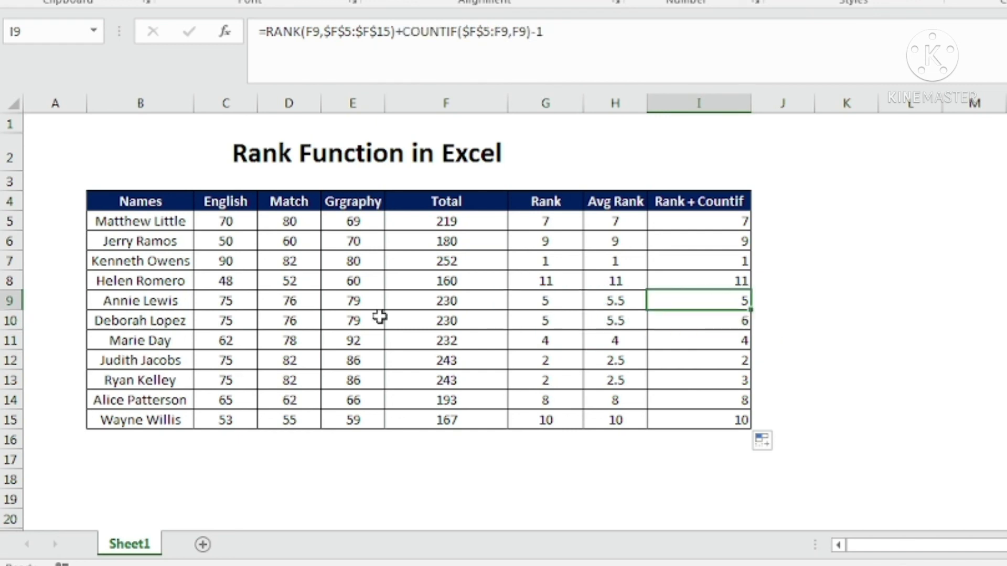
pyautogui.click(123, 304)
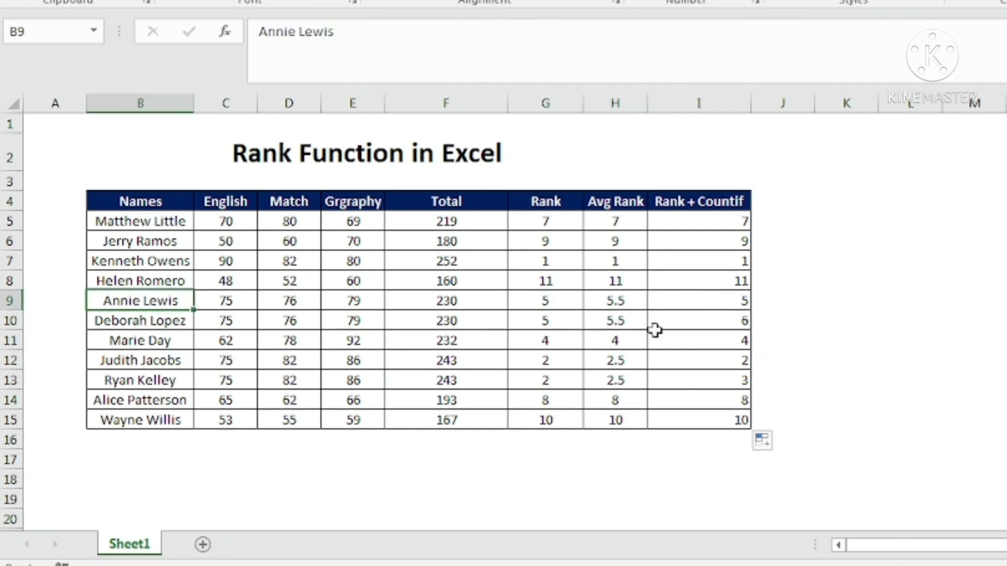
pyautogui.click(723, 323)
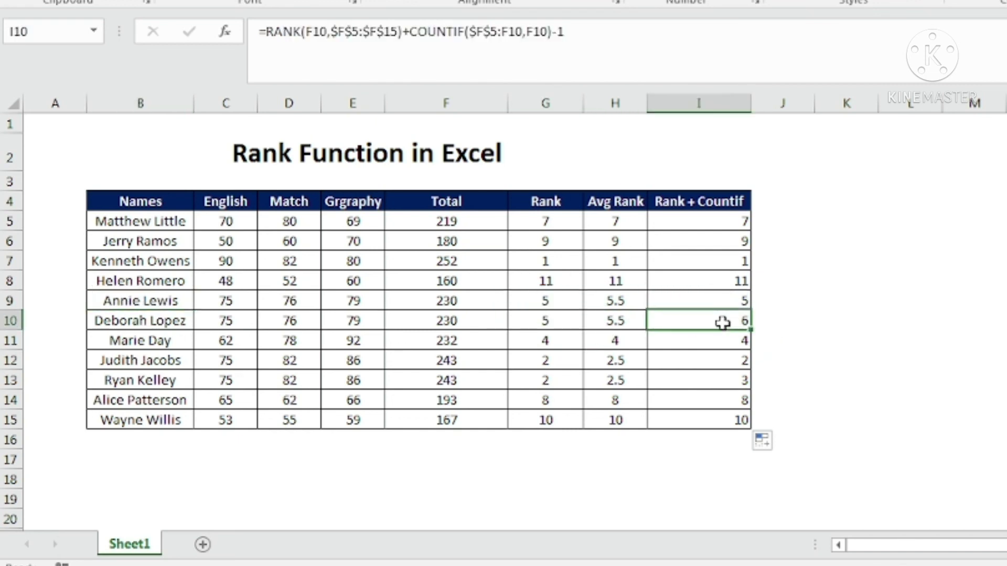
pyautogui.click(708, 279)
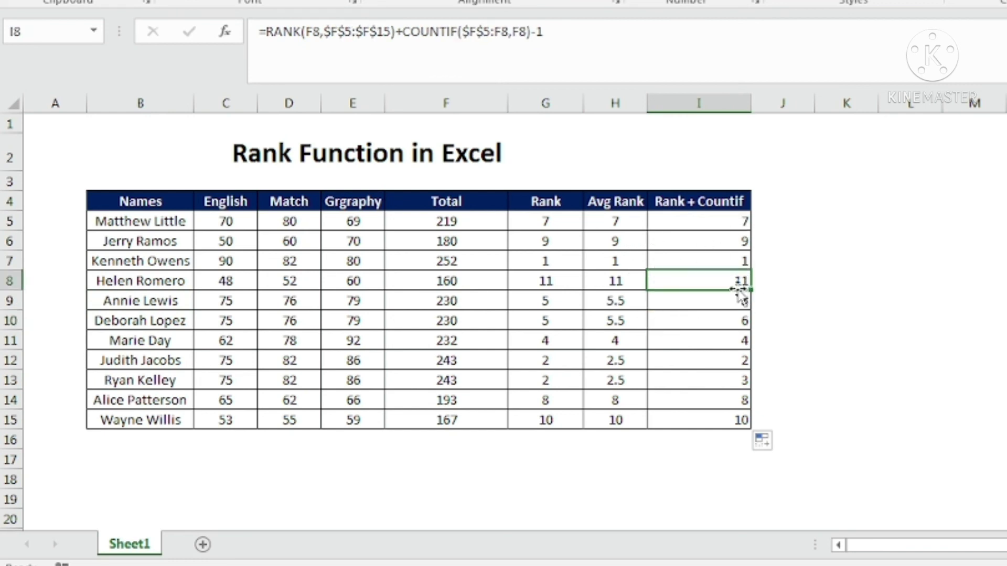
pyautogui.click(702, 301)
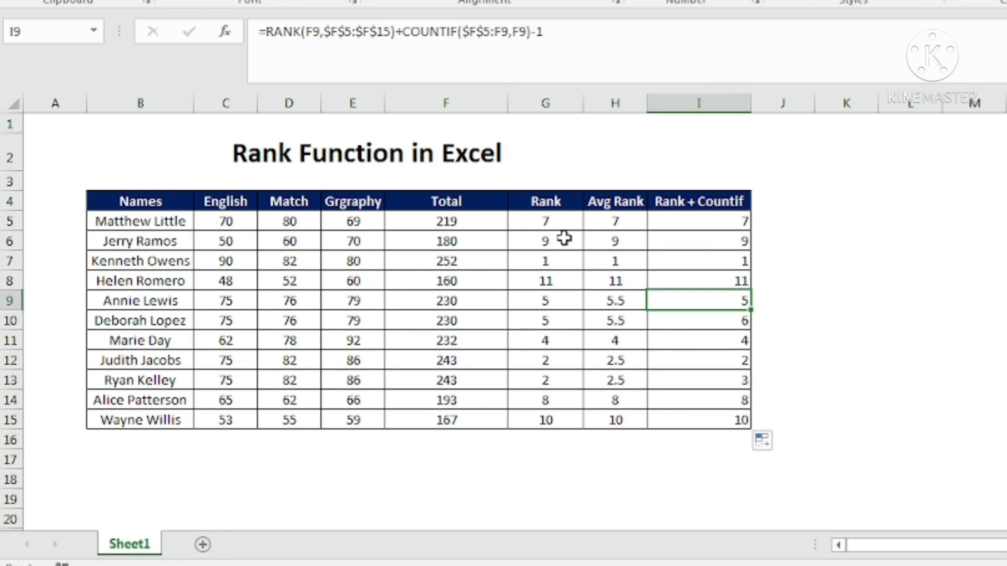
# Review the plain RANK results in G5, G8 and G12.
pyautogui.click(554, 220)
pyautogui.click(543, 280)
pyautogui.click(557, 361)
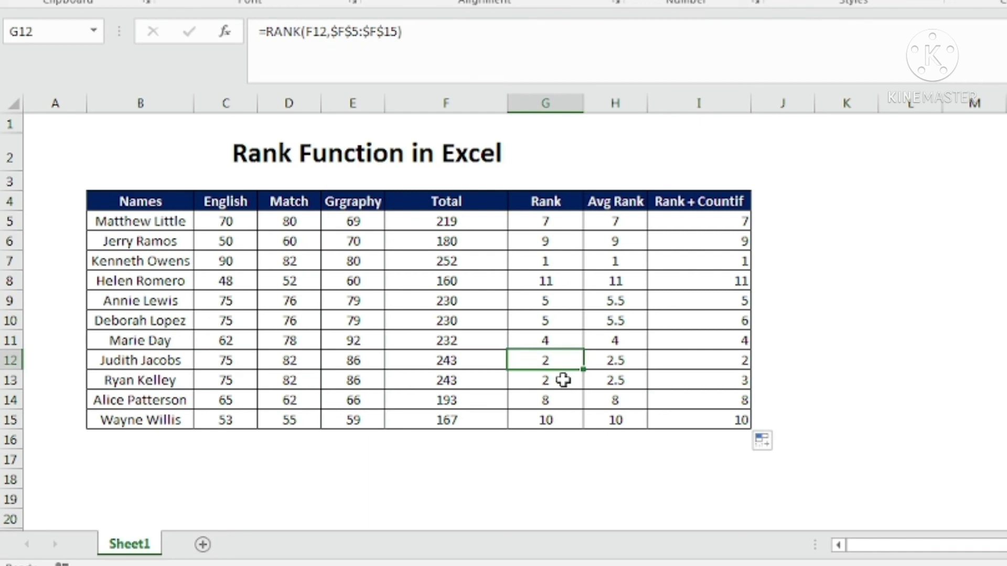